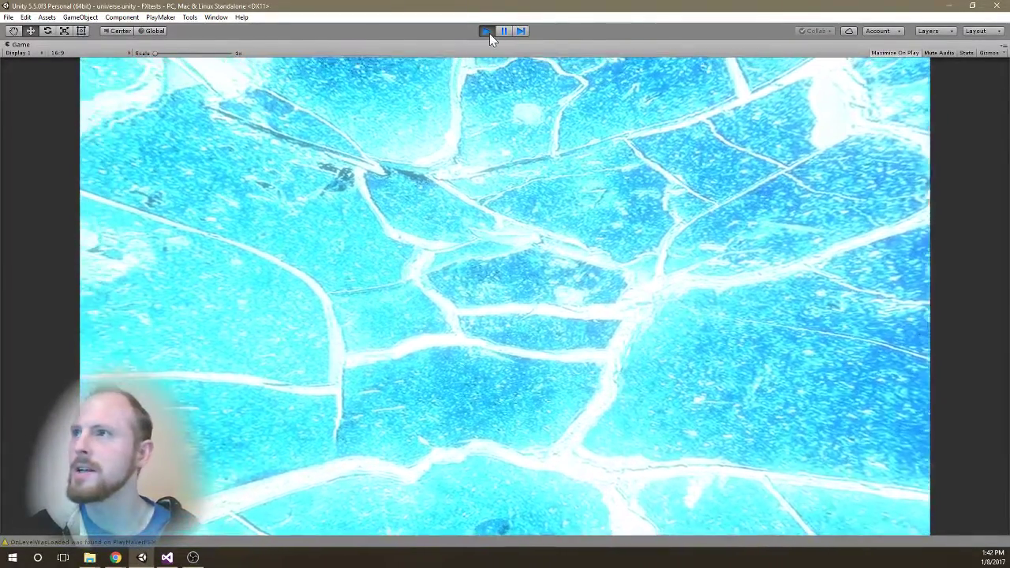
- Stop the running game and return to the editor view of the galaxy scene
click(486, 30)
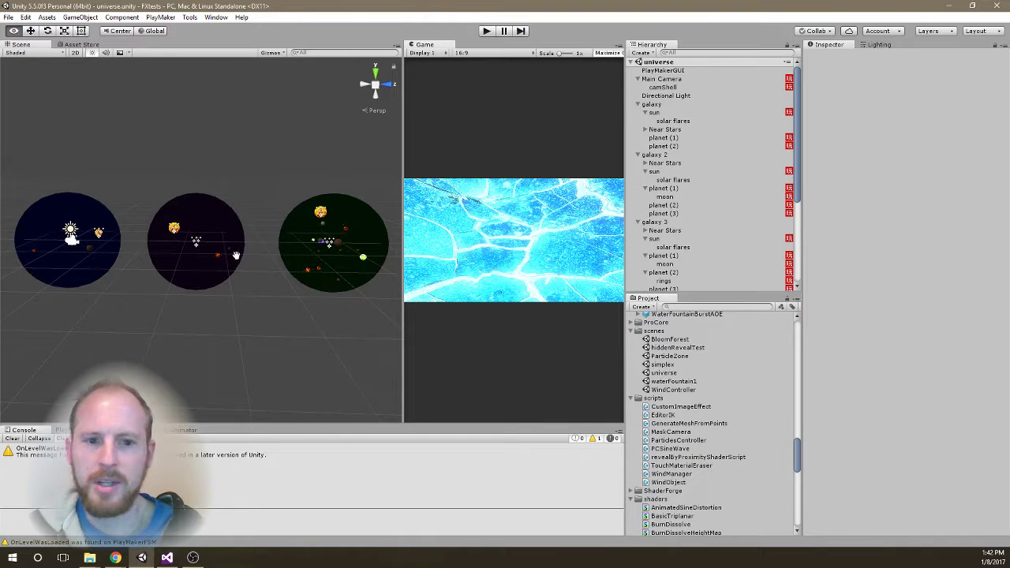
mouse_move(236, 255)
alt+mouse_down()
mouse_move(260, 254)
mouse_move(234, 253)
alt+mouse_up()
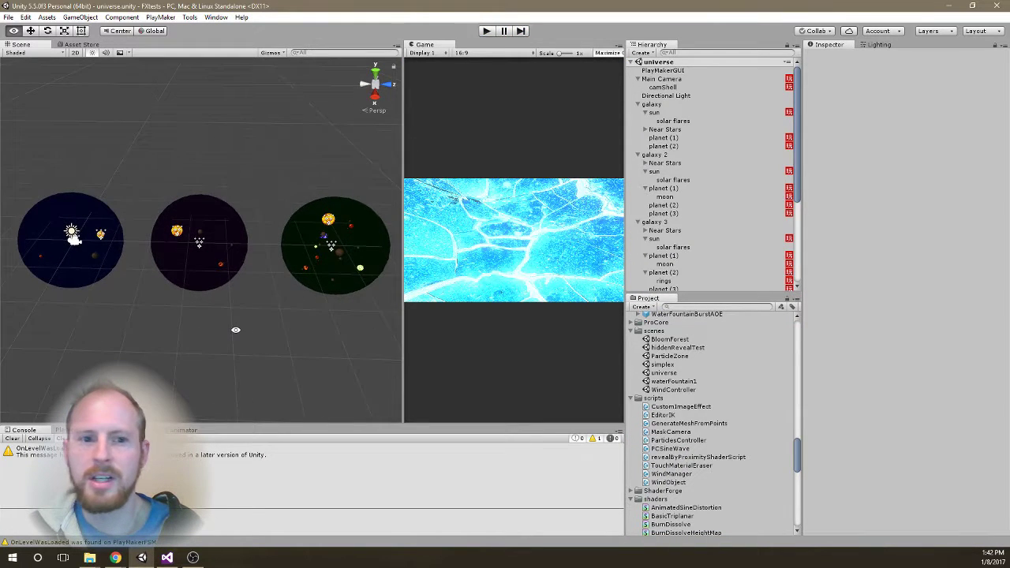
alt+drag(232, 294, 207, 244)
scroll(214, 226, up, 4)
click(289, 247)
key(f)
click(655, 130)
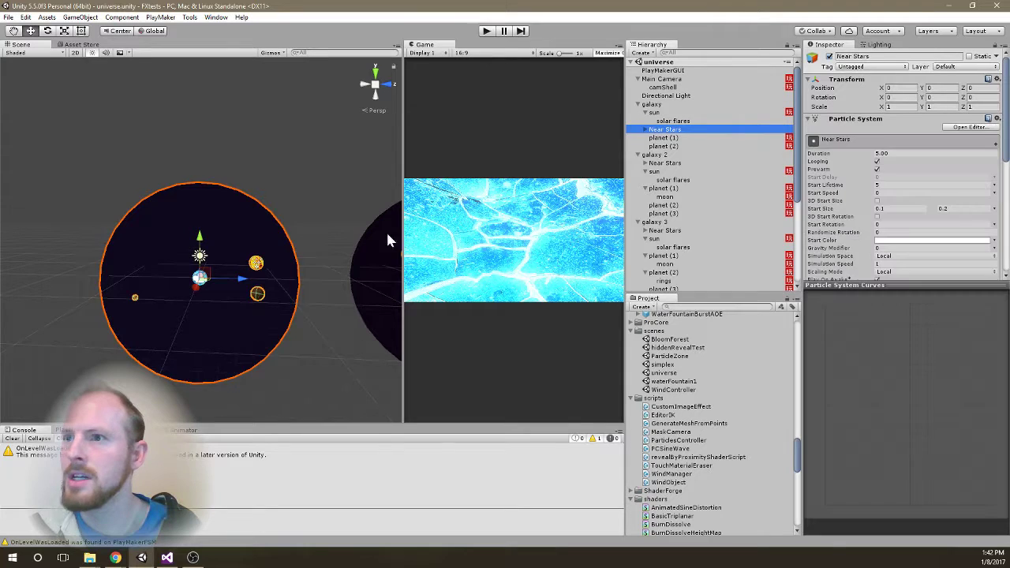
scroll(295, 231, up, 3)
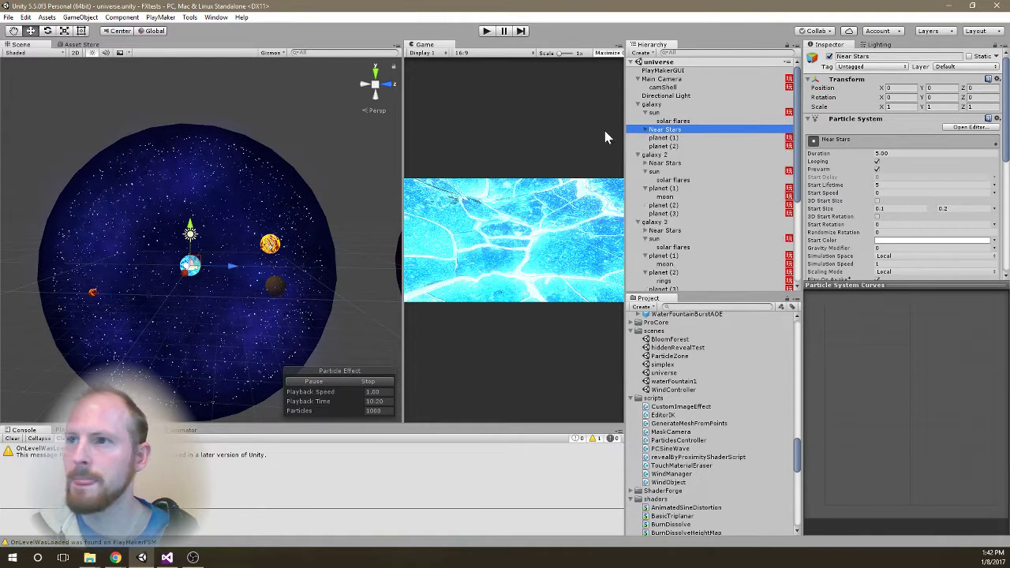
right_drag(236, 200, 754, 148)
right_drag(289, 122, 193, 128)
click(199, 126)
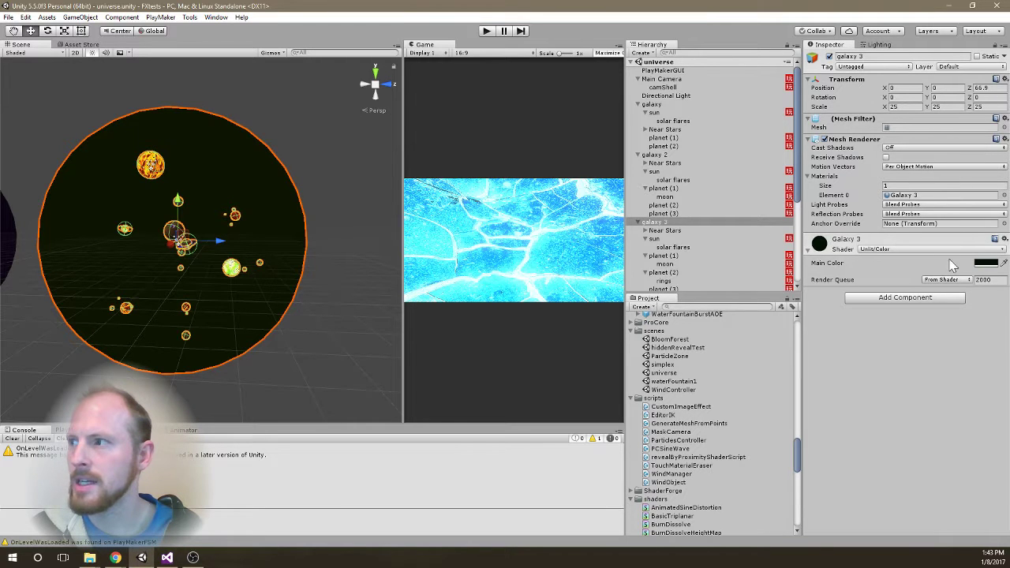
click(333, 214)
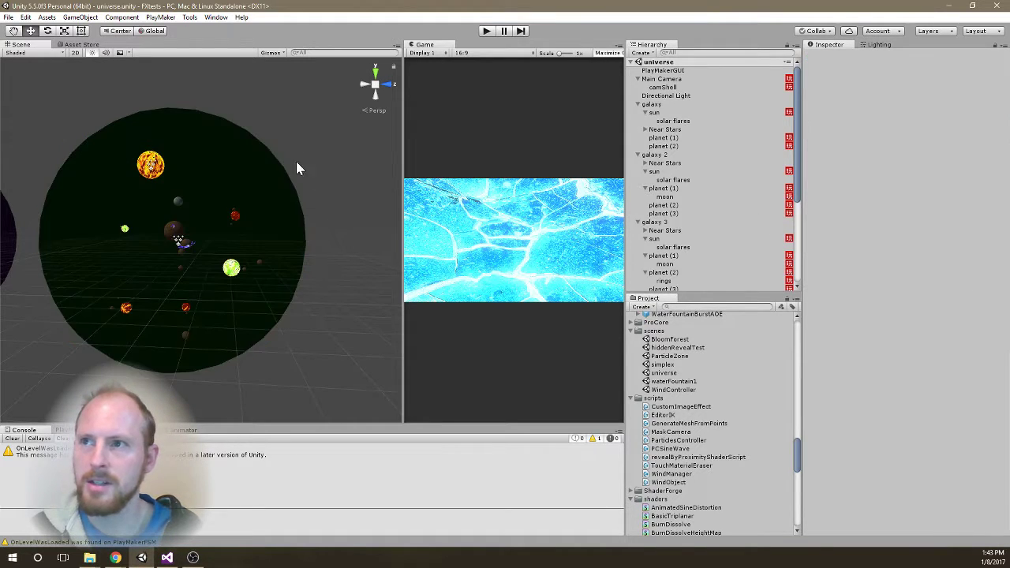
right_drag(172, 172, 50, 166)
scroll(167, 215, up, 3)
right_drag(165, 211, 286, 213)
scroll(665, 162, down, 5)
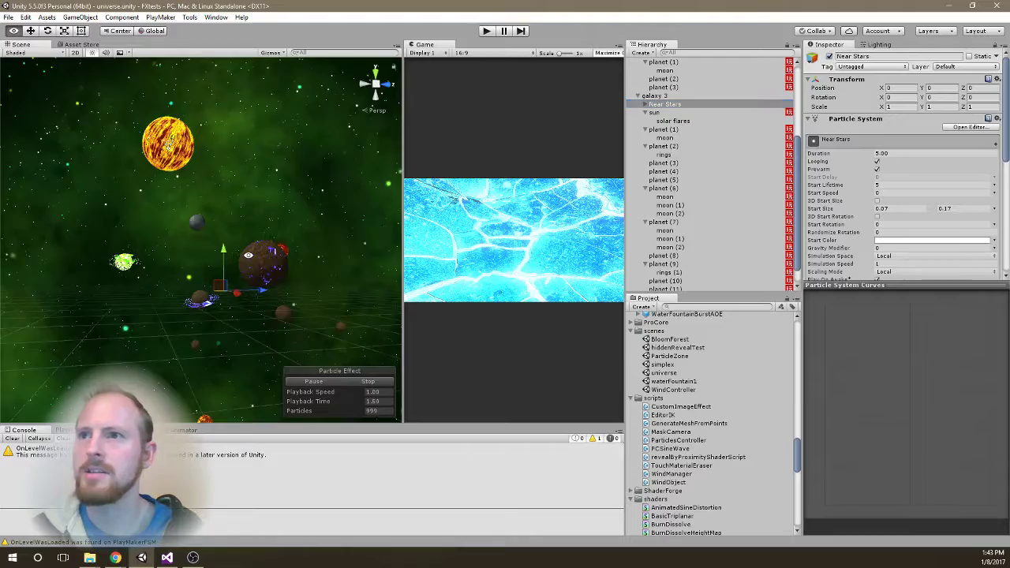
right_drag(248, 254, 22, 207)
right_drag(67, 240, 187, 290)
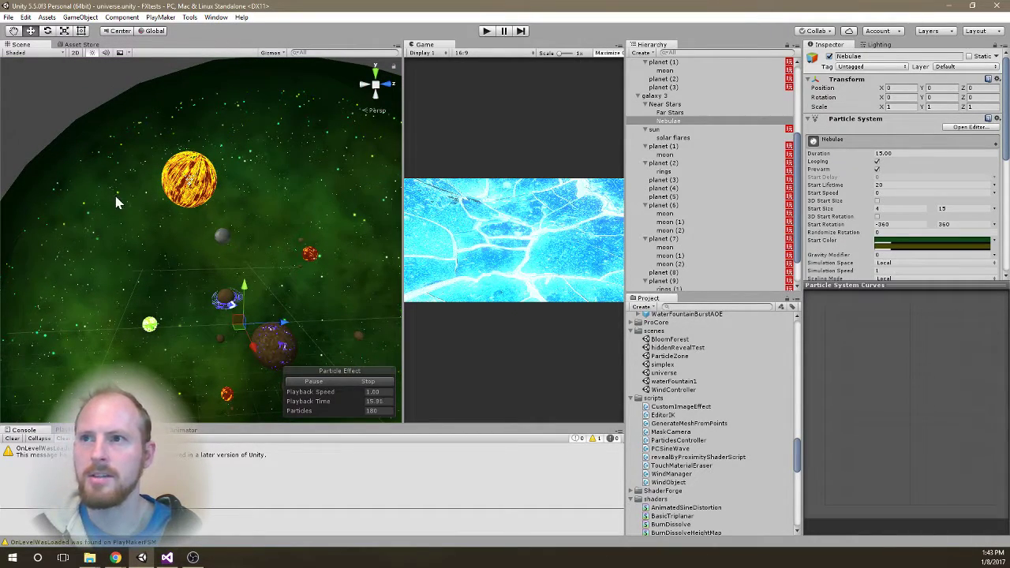
right_drag(144, 209, 197, 218)
scroll(219, 181, down, 5)
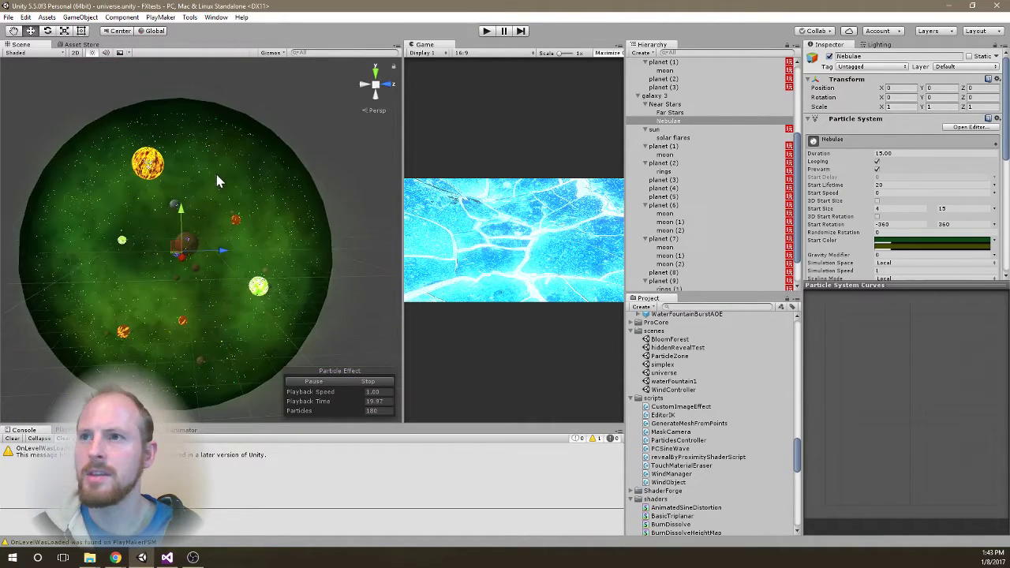
- Duplicate galaxy 3 and move the copy further along the Z axis to 130.39
click(654, 96)
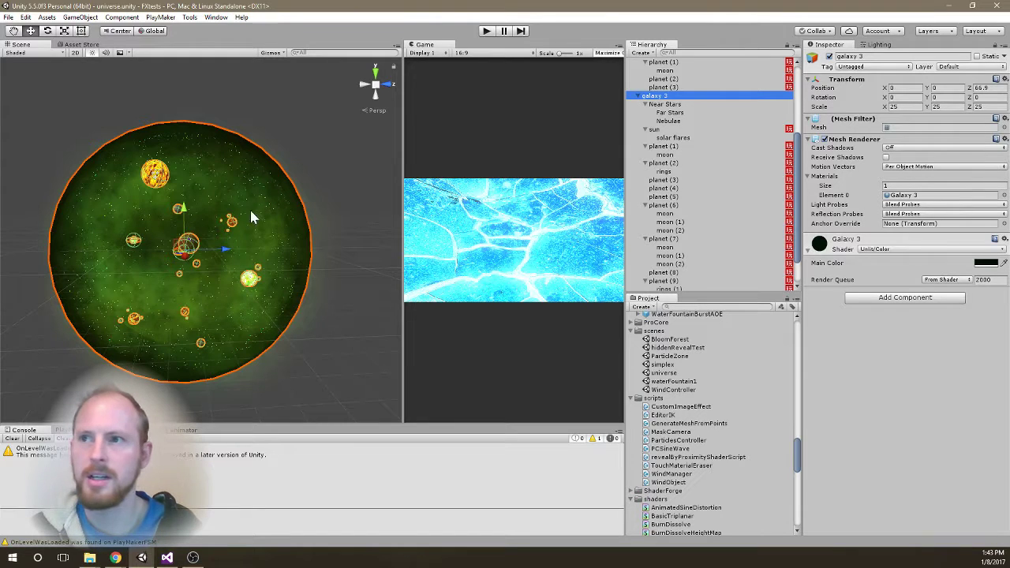
key(ctrl+d)
drag(225, 251, 511, 251)
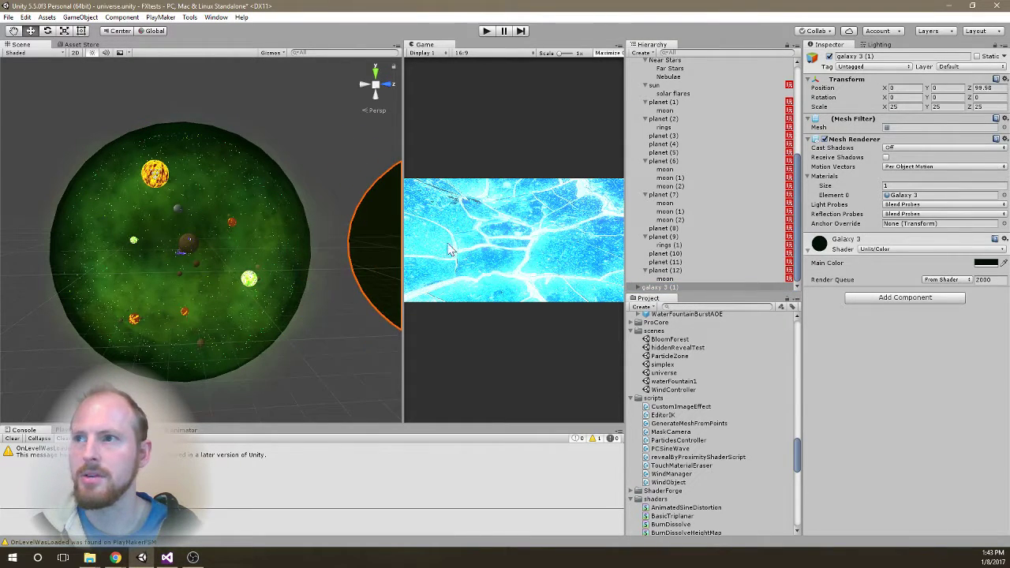
right_drag(399, 251, 996, 236)
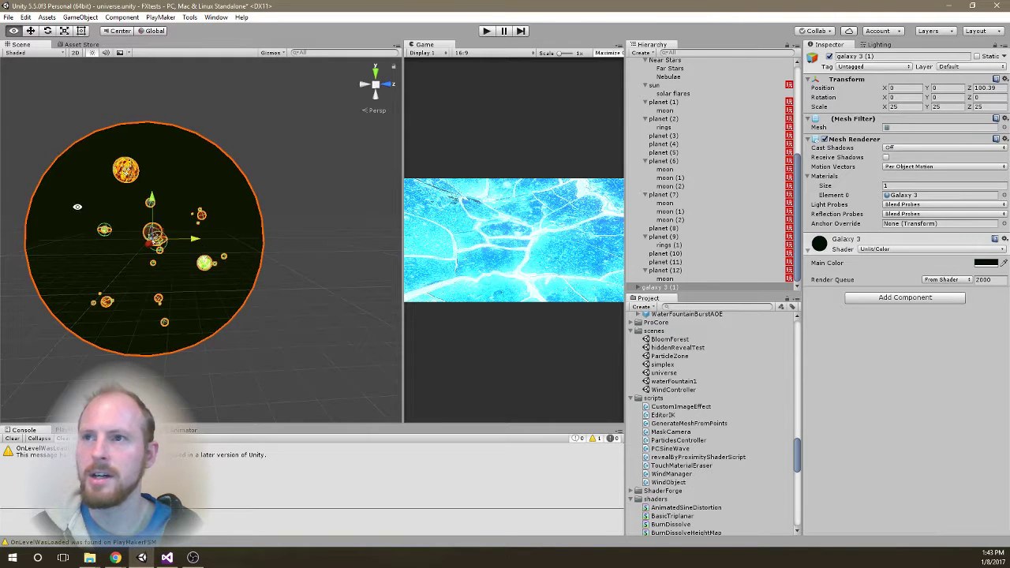
right_drag(82, 206, 114, 183)
- Select the copied sphere and locate its Galaxy 3 material in the project
click(113, 183)
scroll(329, 187, up, 2)
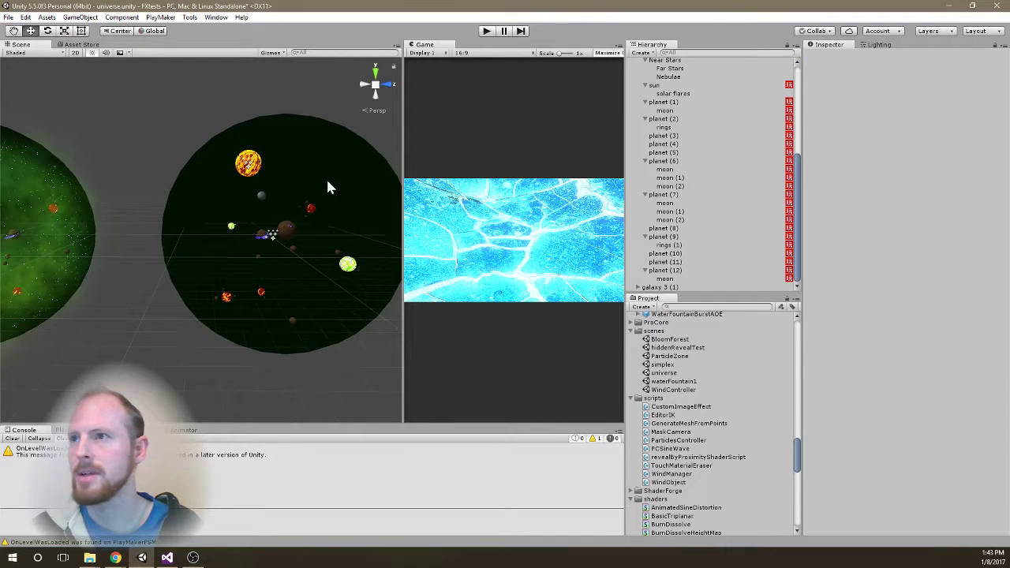
click(329, 187)
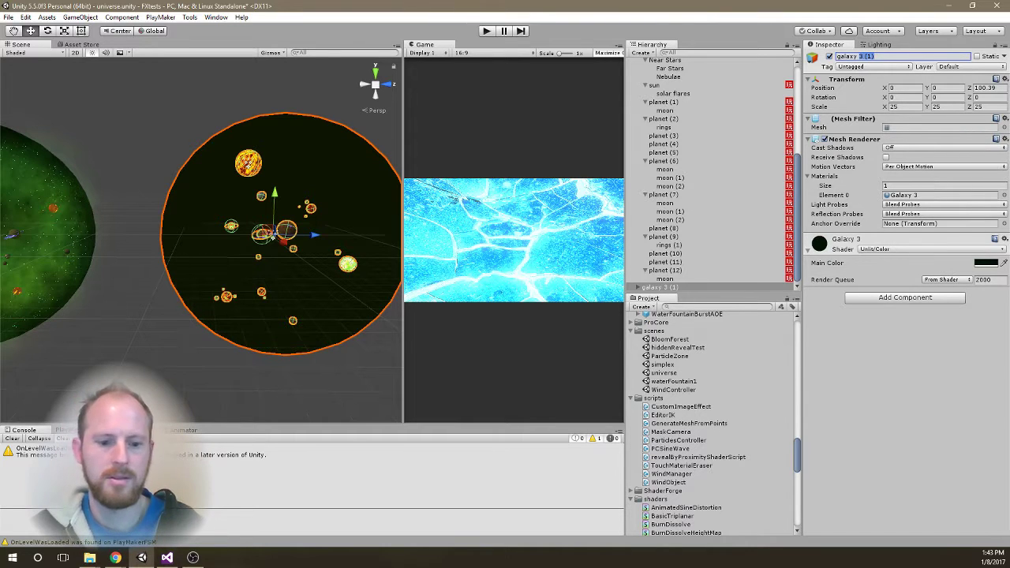
click(985, 264)
click(228, 244)
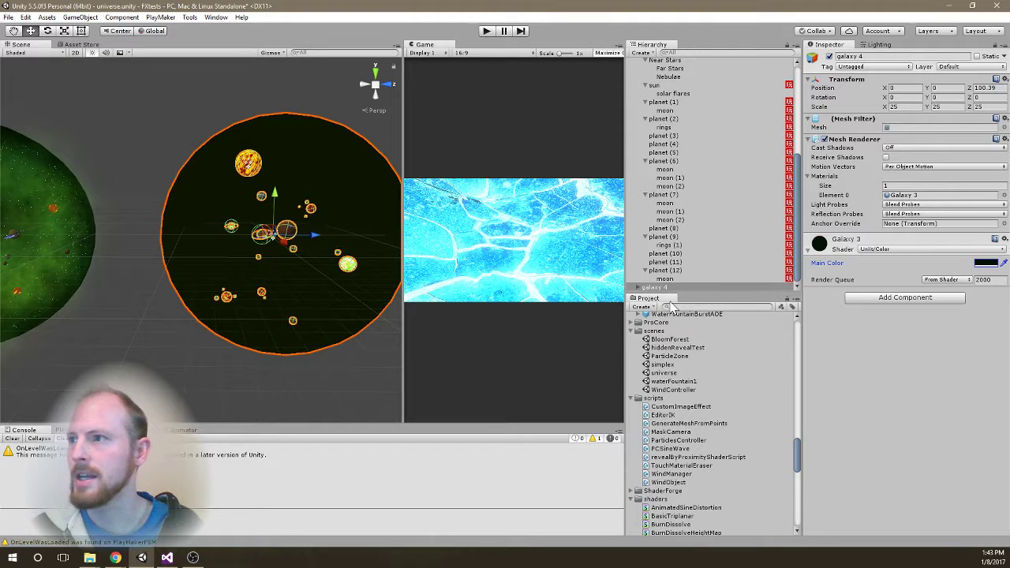
click(907, 196)
- Duplicate the Galaxy 3 material as Galaxy 4 and set its main colour to dark olive
scroll(693, 342, up, 1)
click(671, 347)
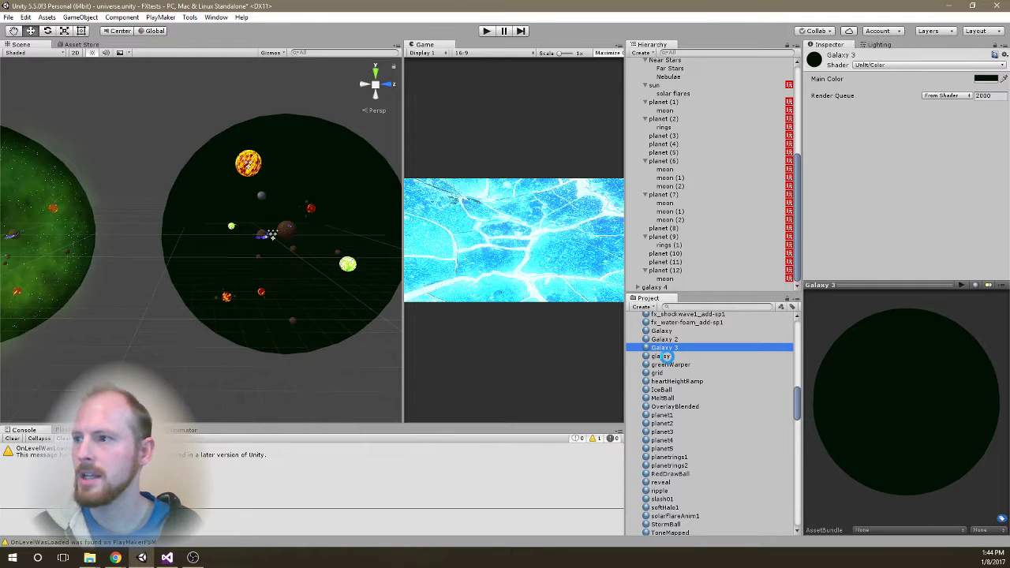
key(ctrl+d)
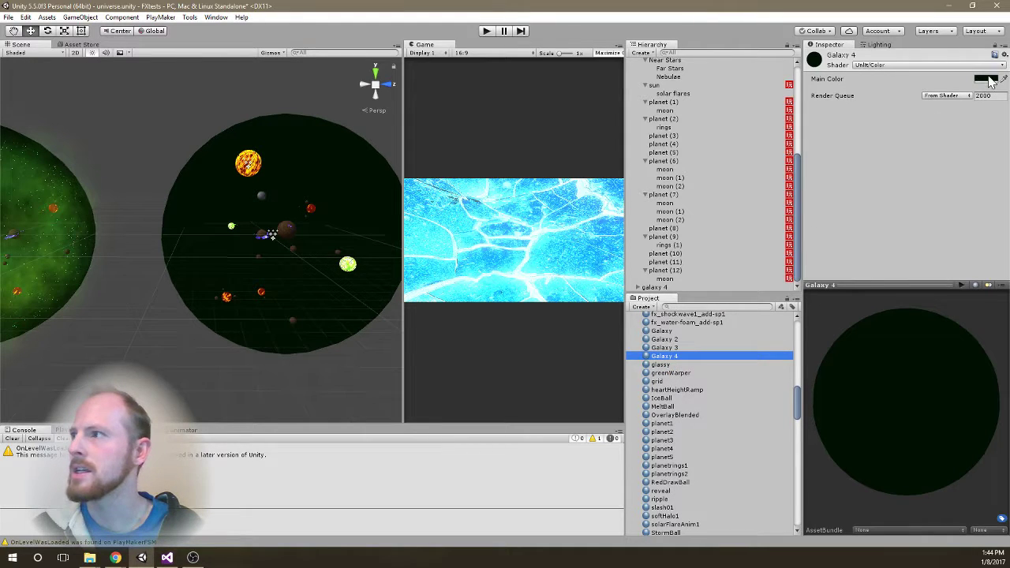
click(989, 79)
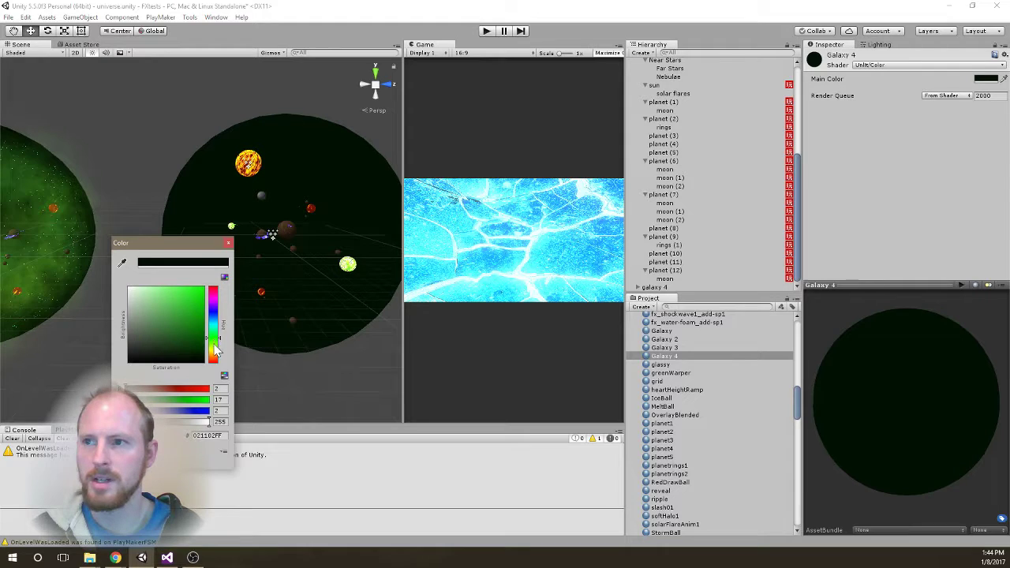
click(189, 326)
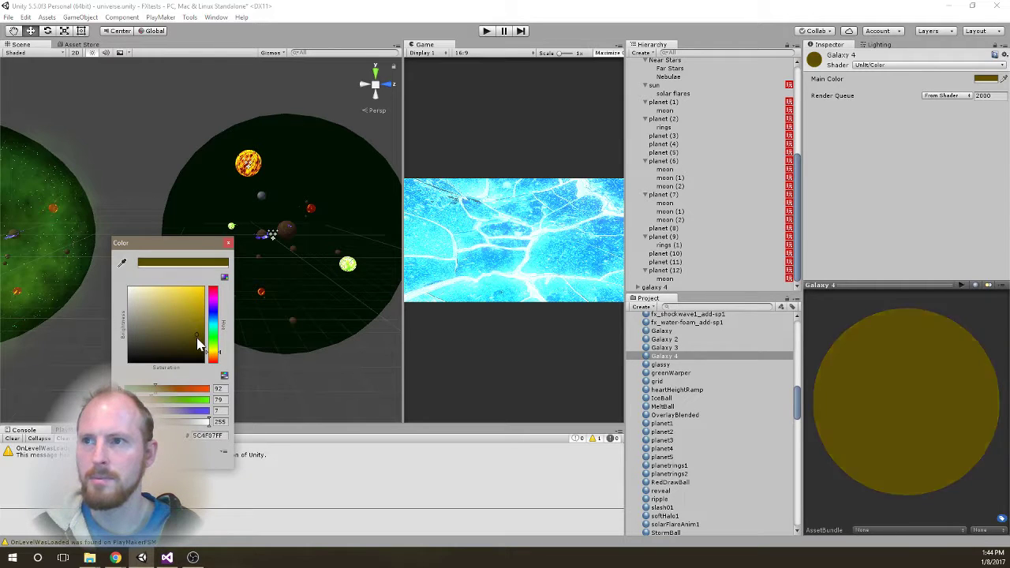
drag(198, 343, 200, 351)
click(228, 243)
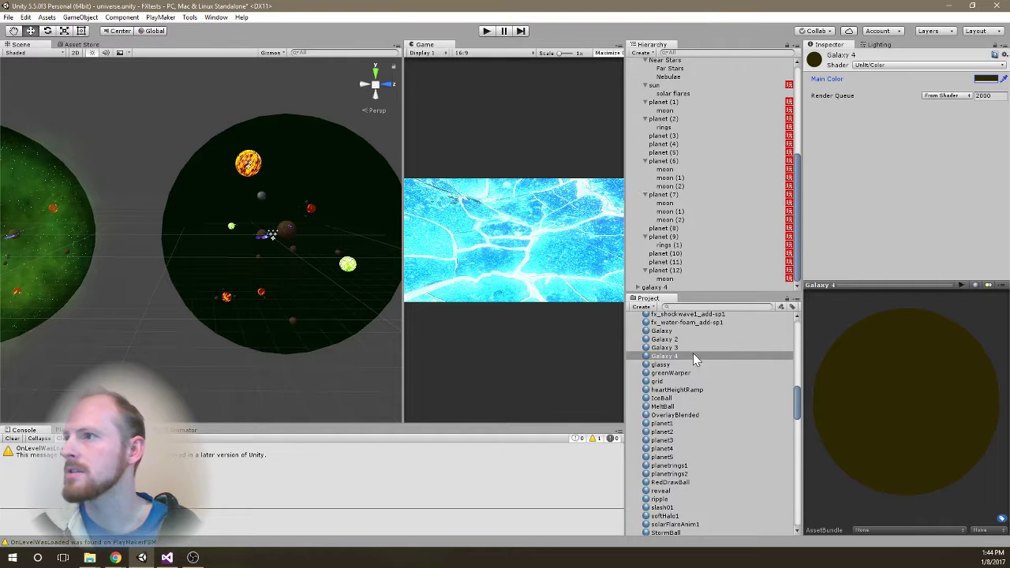
- Apply the Galaxy 4 material to the galaxy 4 sphere, tinting it amber
scroll(681, 117, up, 2)
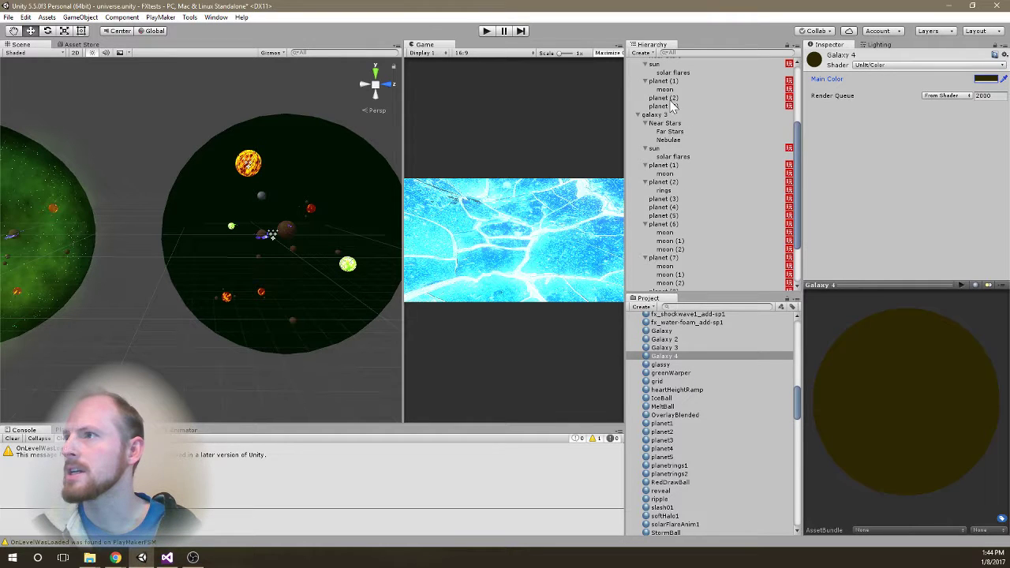
click(667, 117)
scroll(676, 215, up, 3)
scroll(668, 107, down, 2)
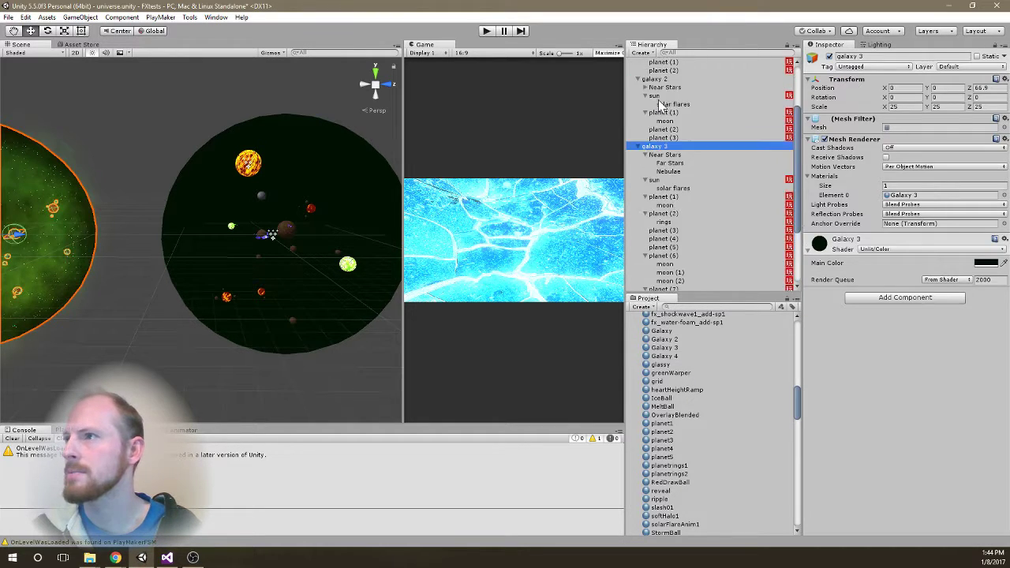
click(639, 147)
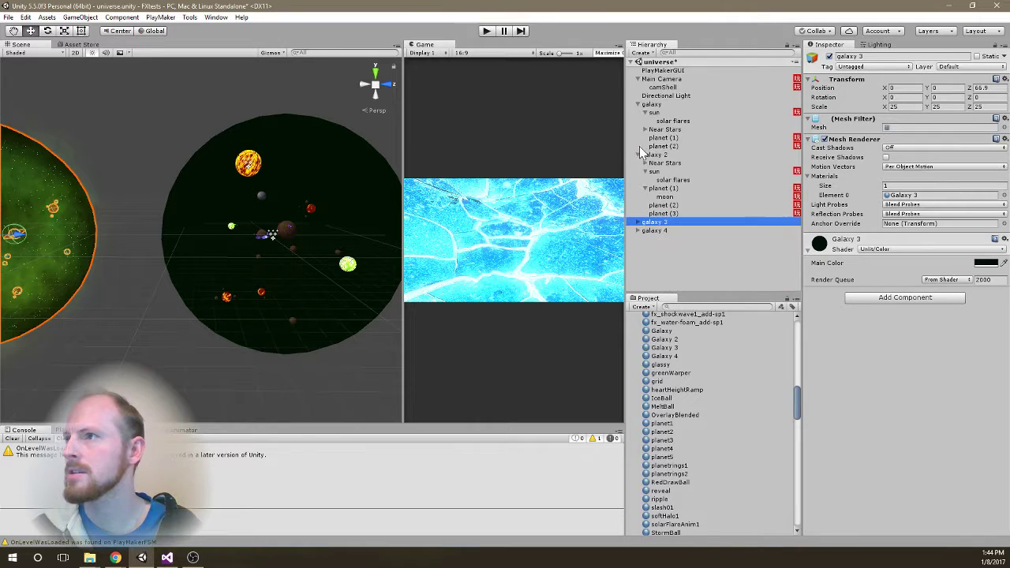
click(653, 231)
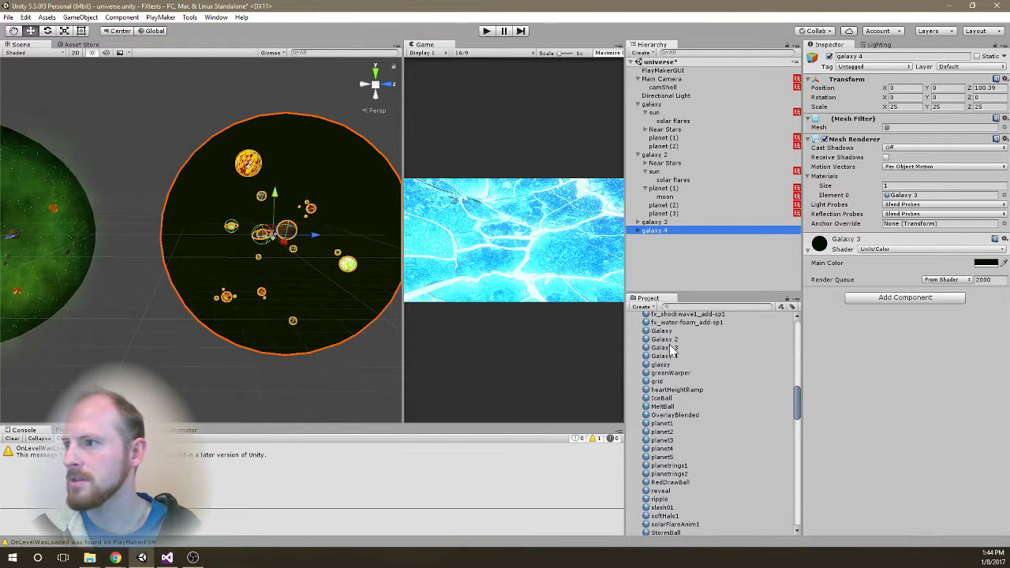
drag(667, 356, 929, 200)
middle_drag(295, 196, 239, 202)
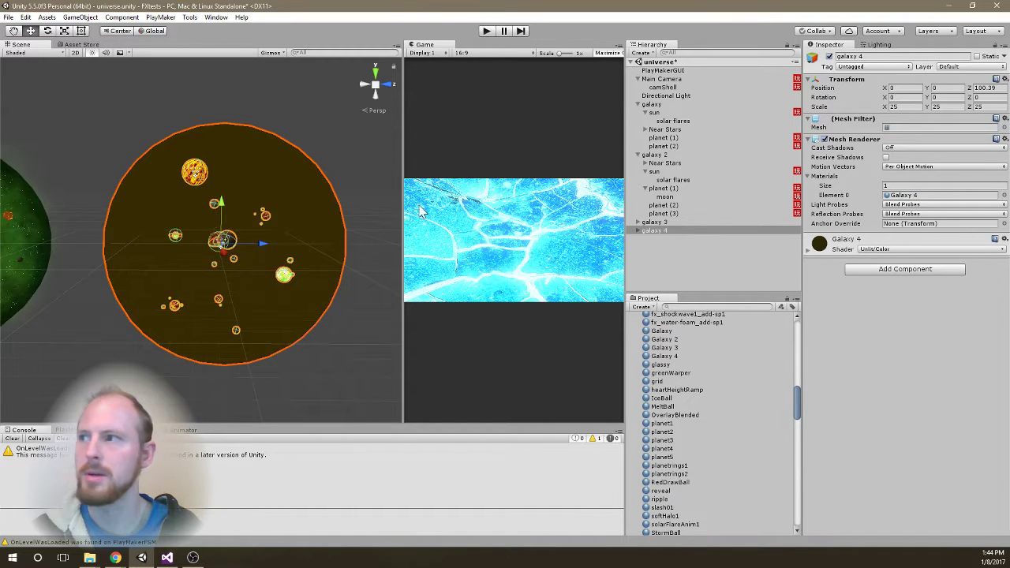
- Darken the Galaxy 4 material's main colour to brown 221602FF
click(808, 250)
click(986, 263)
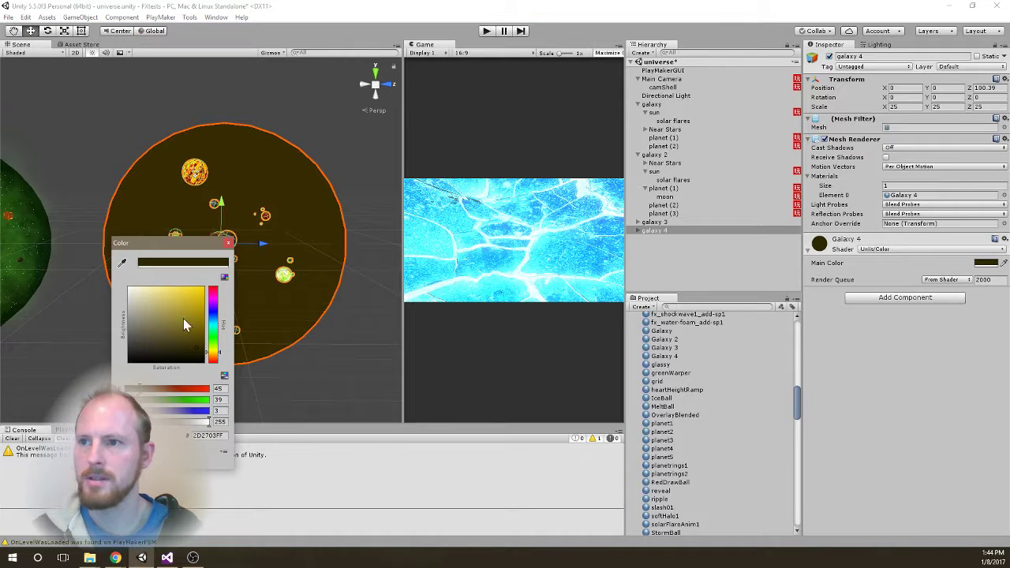
mouse_move(189, 322)
mouse_down()
mouse_move(200, 358)
mouse_move(215, 355)
mouse_up()
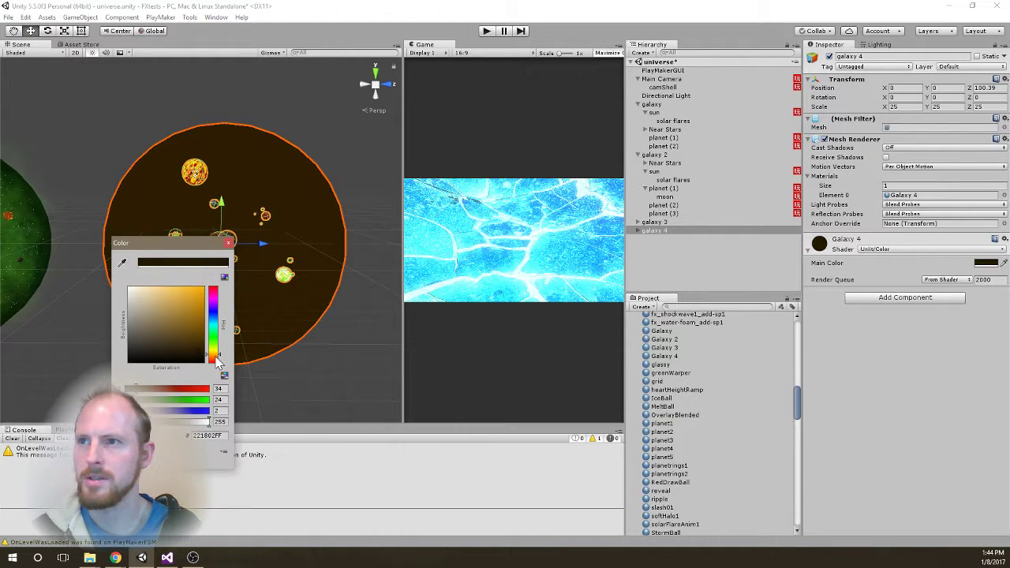
click(228, 242)
- Expand galaxy 4 in the Hierarchy and select its Near Stars particles
click(640, 232)
click(637, 231)
click(655, 239)
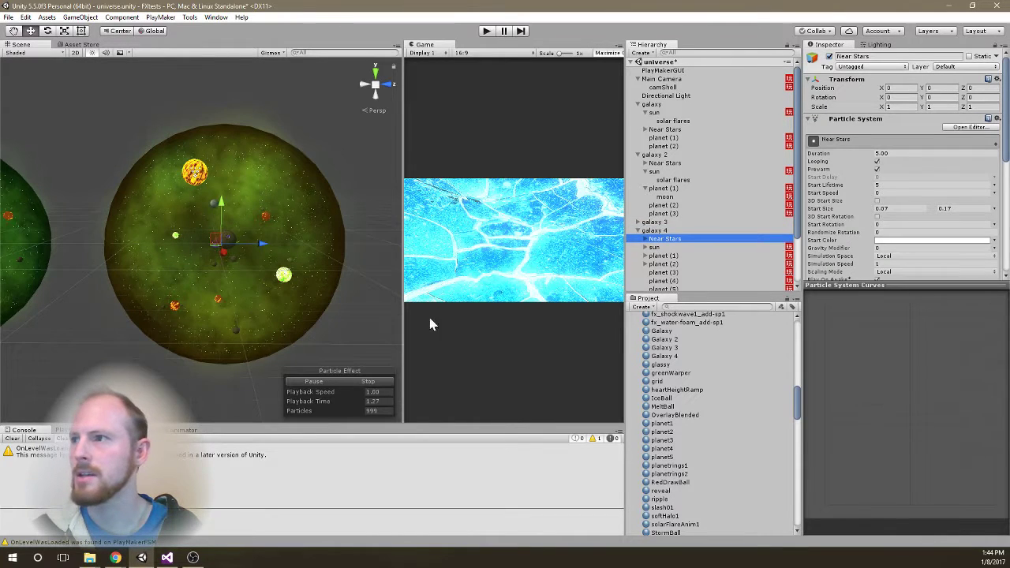
- Set Far Stars' start colours to orange FF7900FF and yellow FBFF00FF, then select Nebulae
click(645, 239)
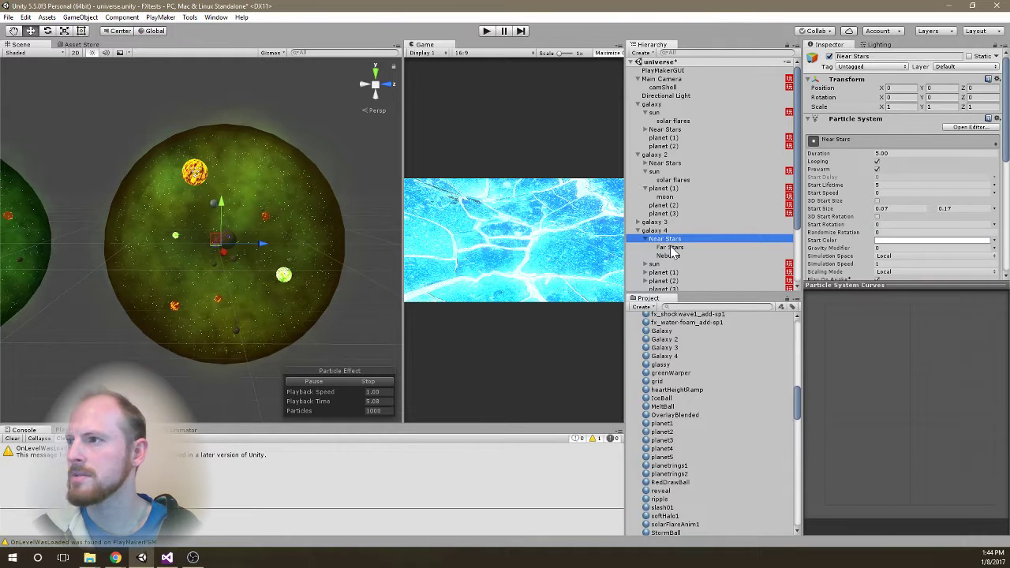
click(671, 248)
click(899, 246)
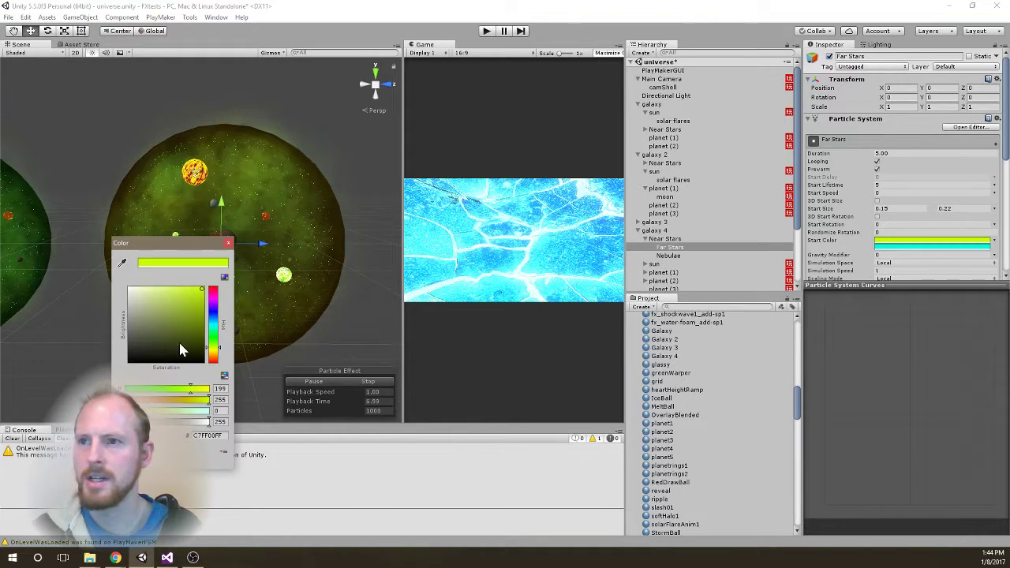
click(214, 359)
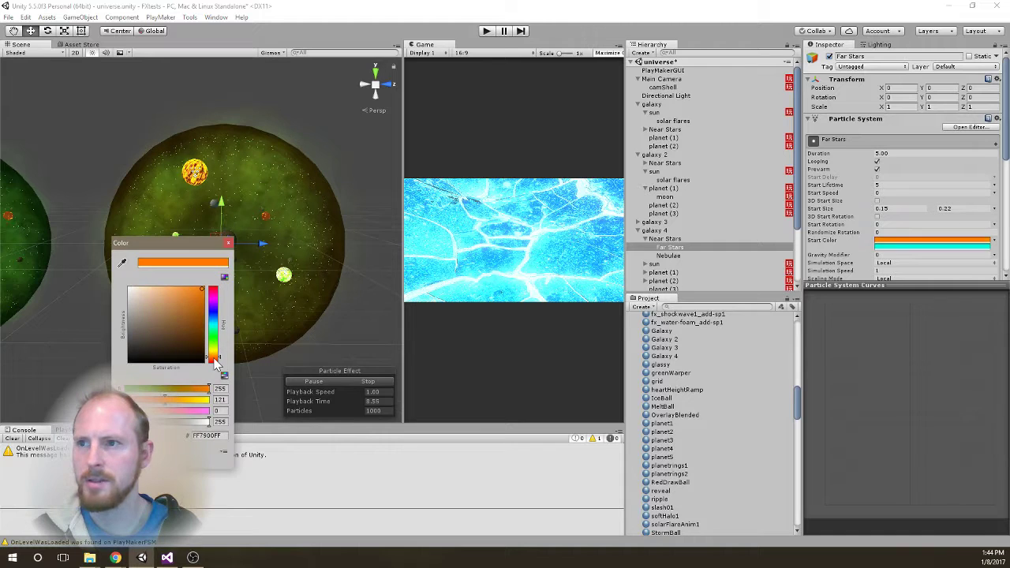
click(227, 244)
click(895, 249)
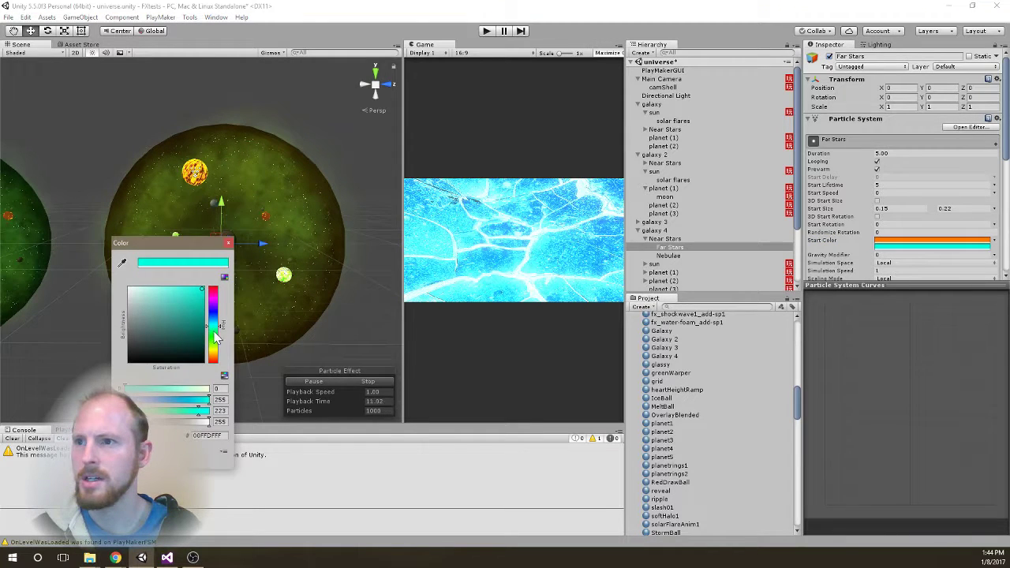
drag(215, 332, 213, 352)
click(228, 244)
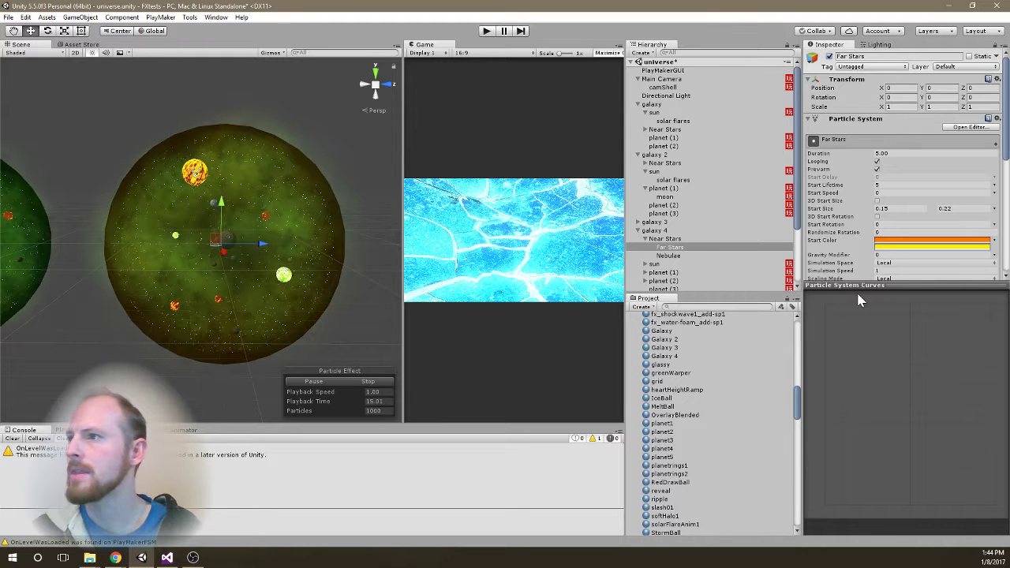
click(672, 256)
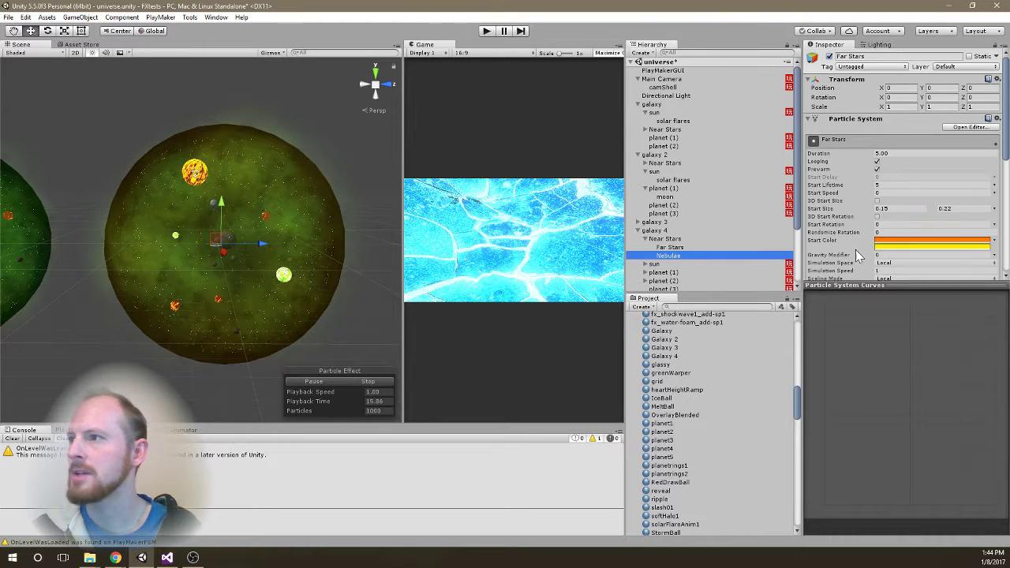
- Change the Nebulae start colours to dark red and dark purple
click(905, 247)
drag(218, 359, 190, 343)
click(229, 242)
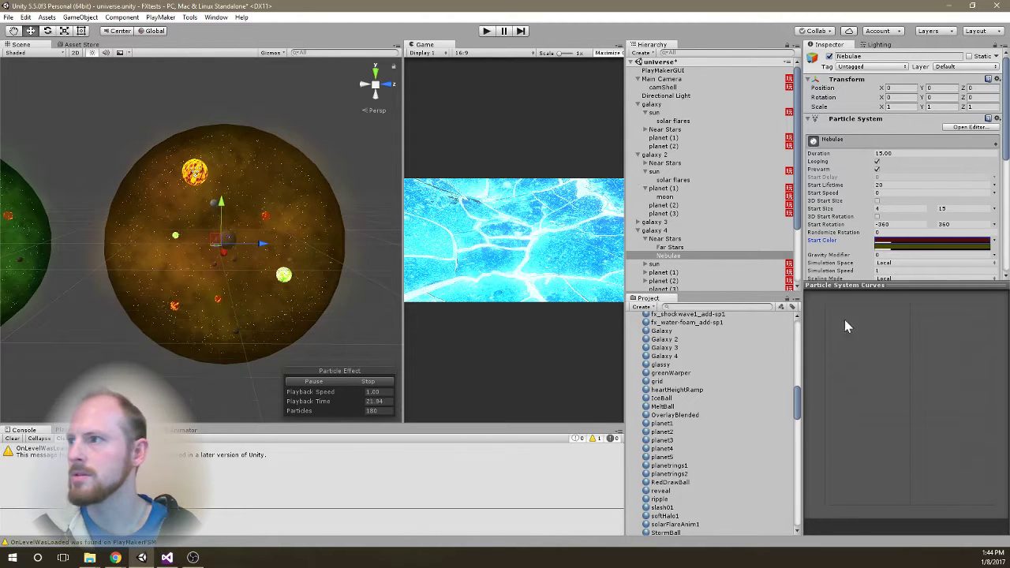
click(924, 248)
drag(213, 362, 214, 290)
click(196, 345)
drag(200, 359, 203, 362)
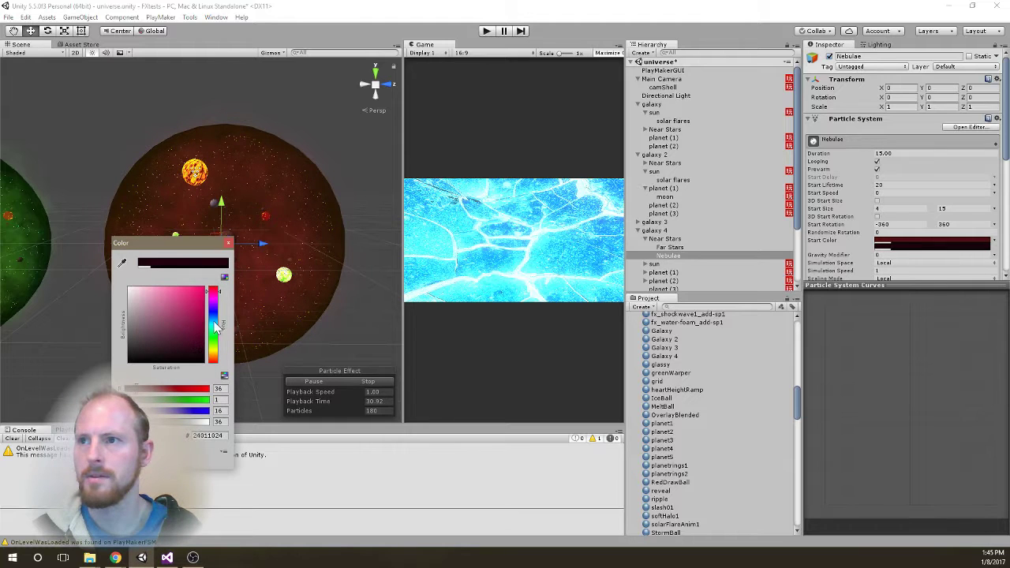
click(228, 242)
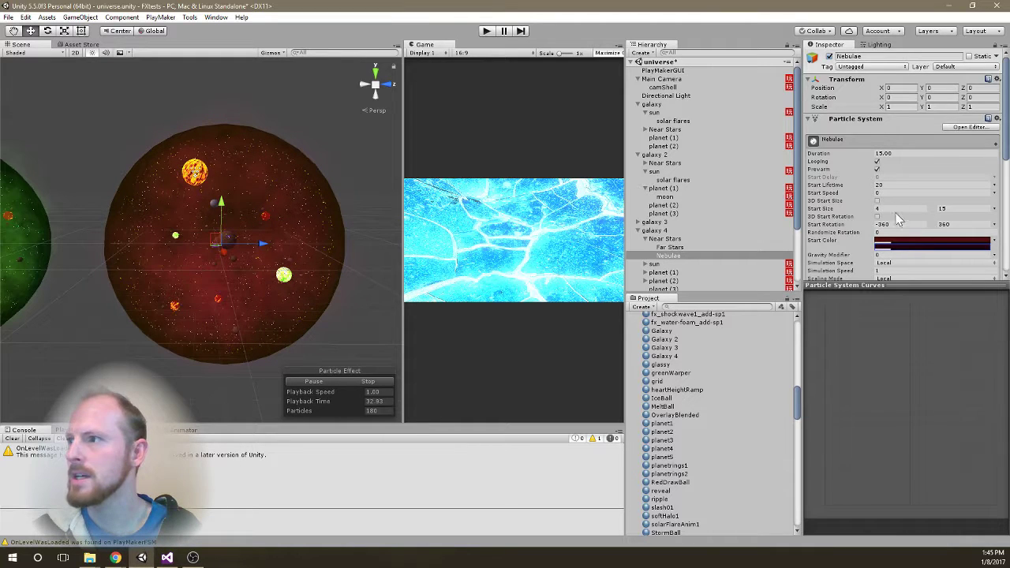
- Raise Nebulae's emission rate over time to 13 and set its minimum start size to 2
scroll(899, 221, down, 3)
click(872, 217)
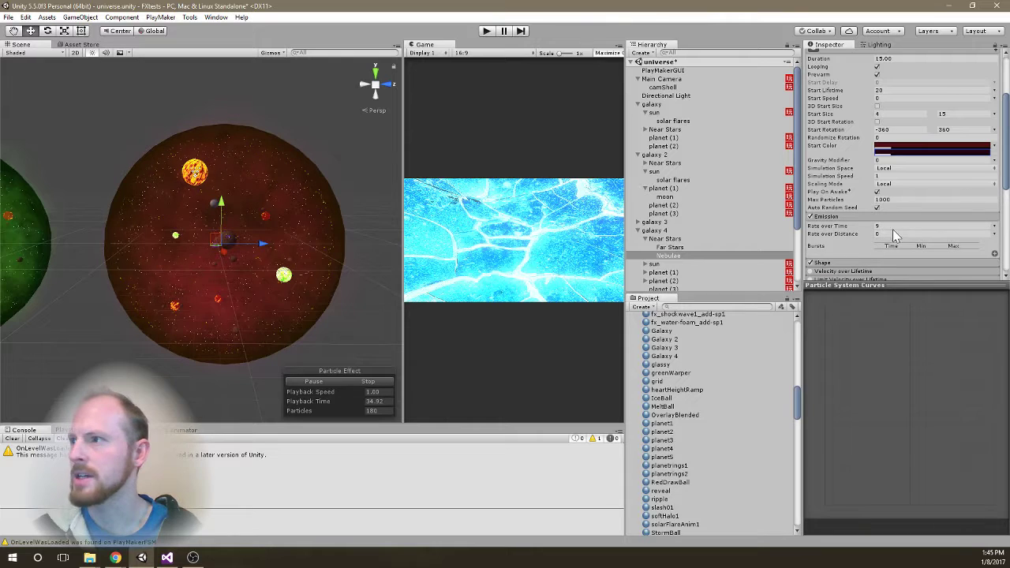
click(892, 226)
text(6)
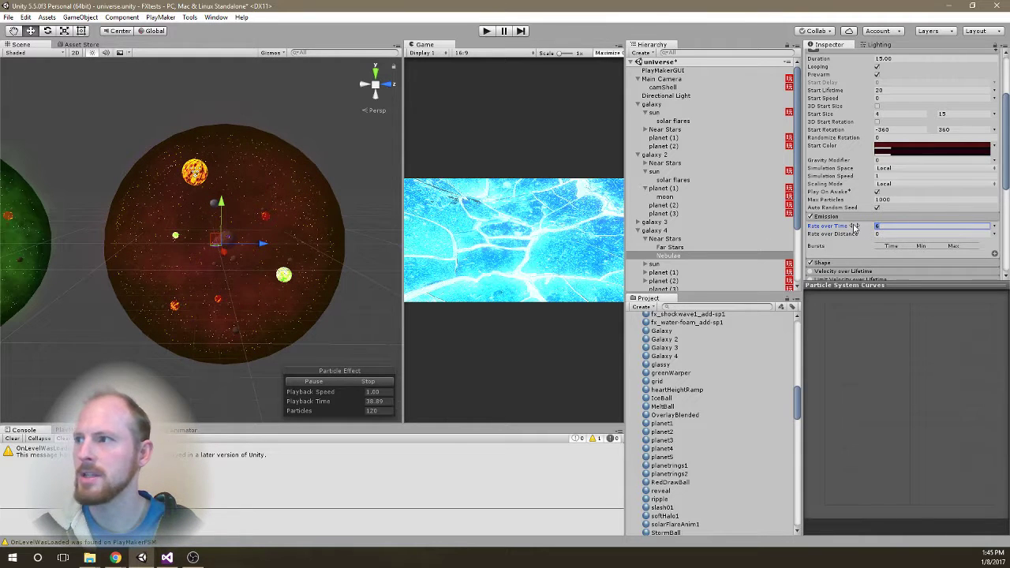
drag(854, 226, 507, 247)
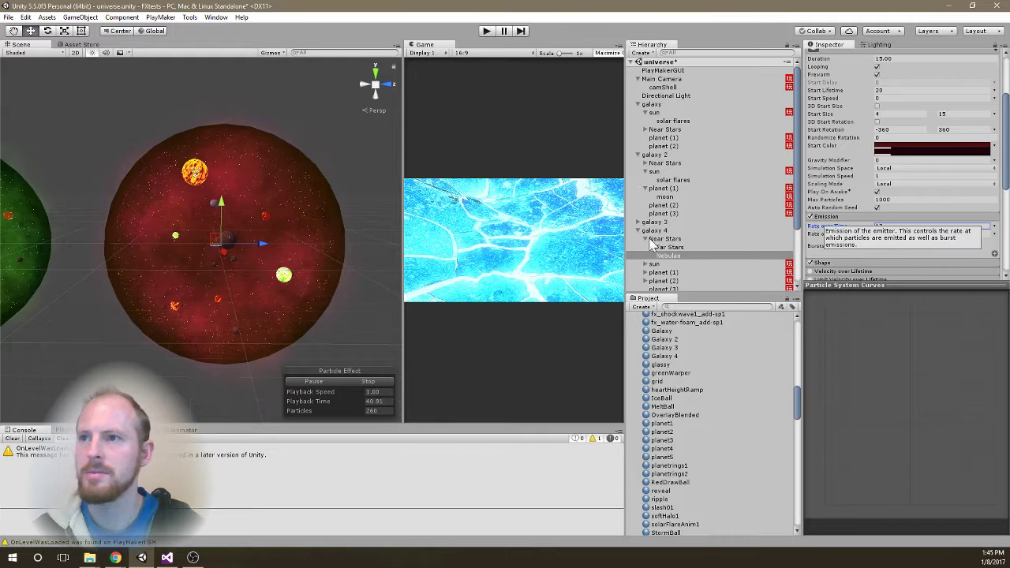
alt+drag(257, 124, 361, 242)
click(859, 113)
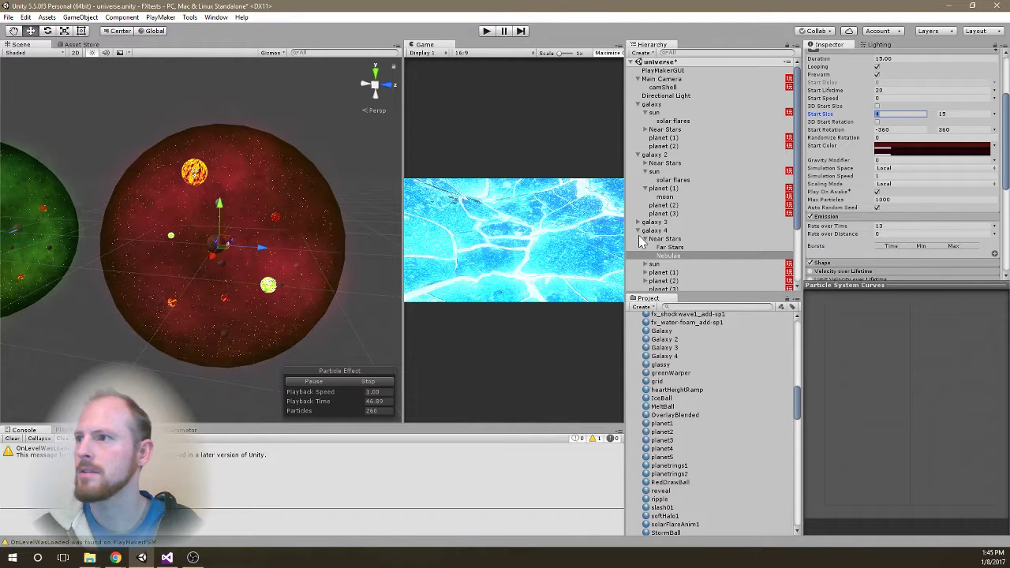
text(2)
click(269, 207)
alt+drag(269, 207, 154, 201)
scroll(685, 254, down, 3)
- Select planet (1) through planet (12) of galaxy 4 and rotate them around the centre
click(665, 195)
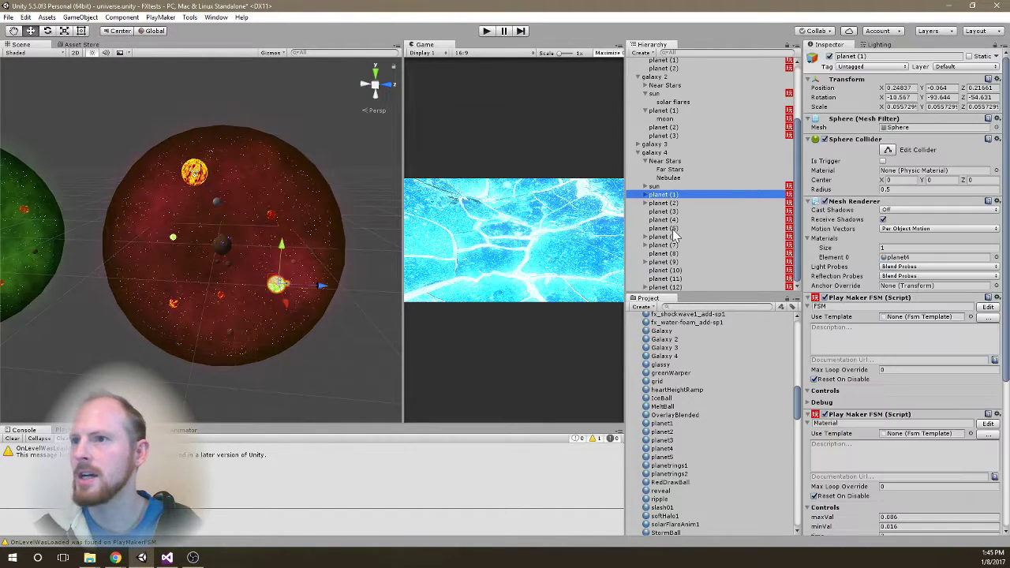
click(645, 162)
shift+click(668, 288)
click(47, 31)
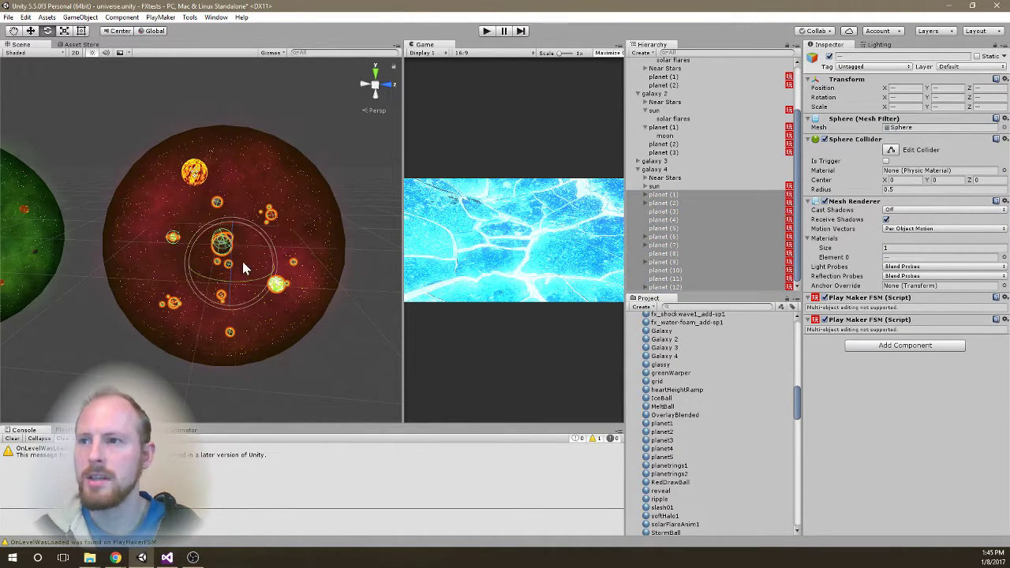
drag(242, 255, 144, 249)
- Select the purple planet (10) and frame it in the Scene view
click(162, 200)
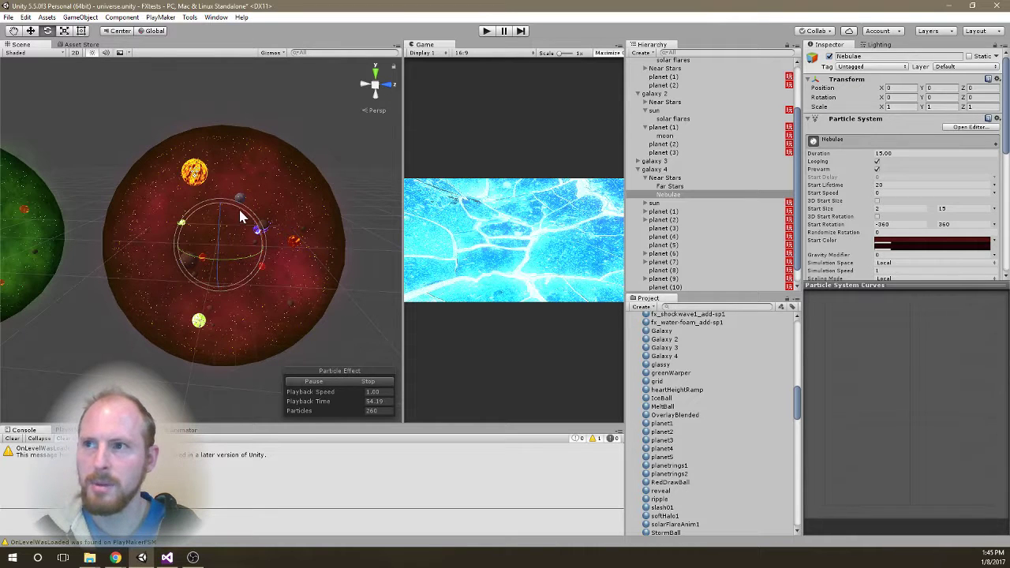
click(168, 129)
scroll(245, 202, up, 2)
scroll(245, 201, up, 3)
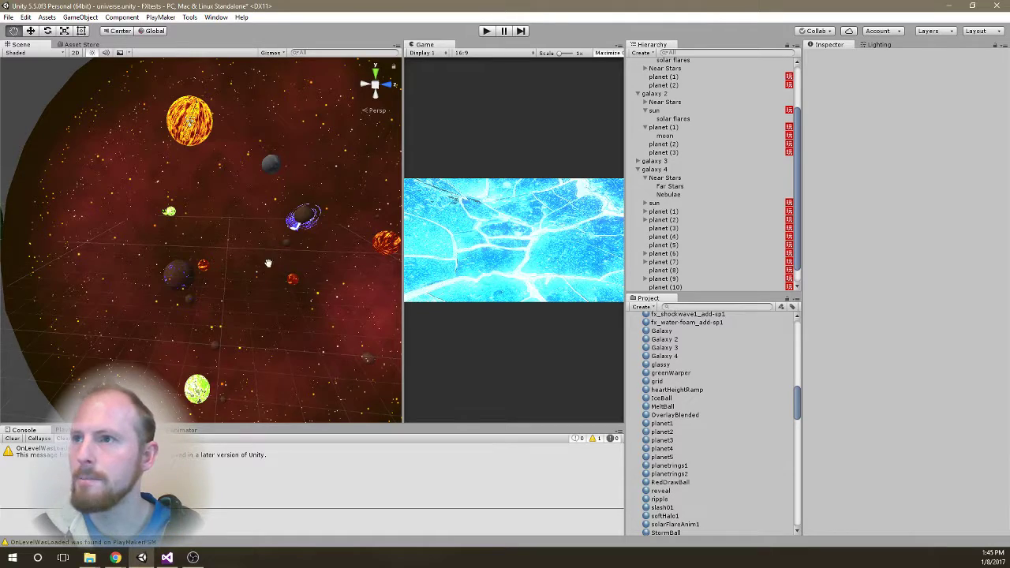
alt+drag(271, 280, 158, 251)
click(158, 251)
key(e)
key(f)
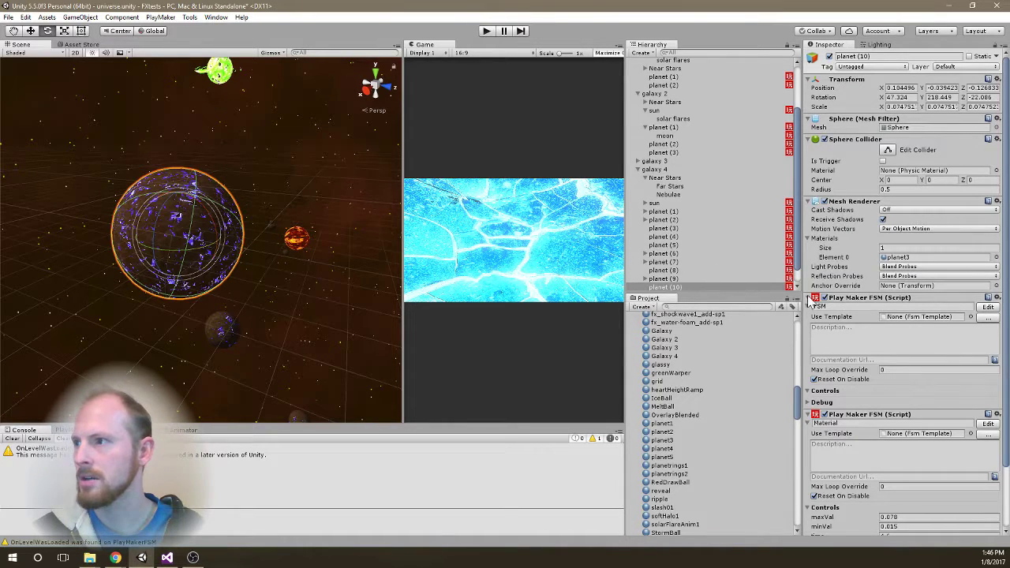
- Locate planet (10)'s material in the project and review the planet3 material settings
scroll(902, 276, down, 3)
scroll(914, 235, up, 3)
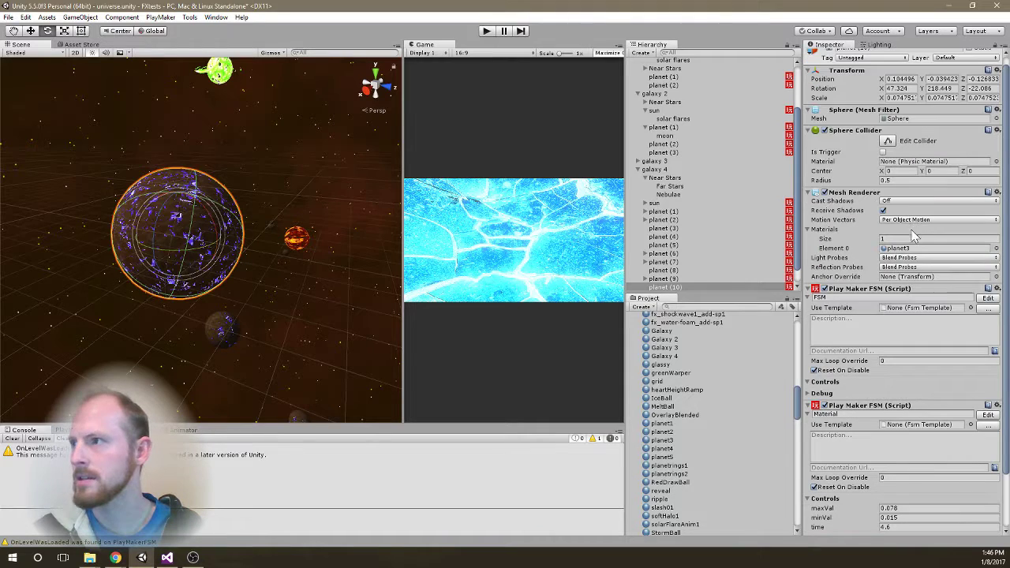
click(907, 248)
scroll(908, 251, down, 2)
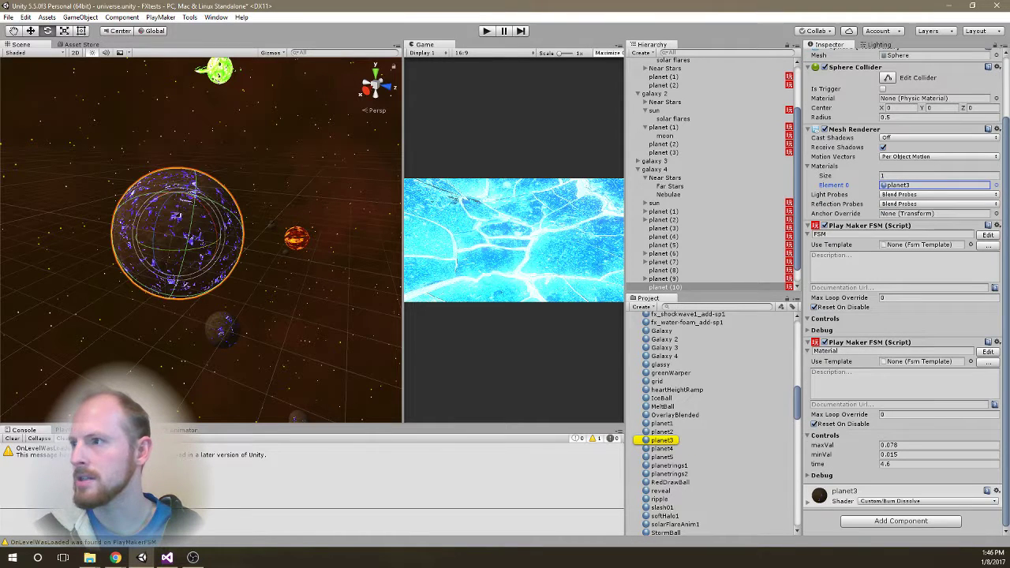
click(810, 502)
scroll(905, 403, down, 4)
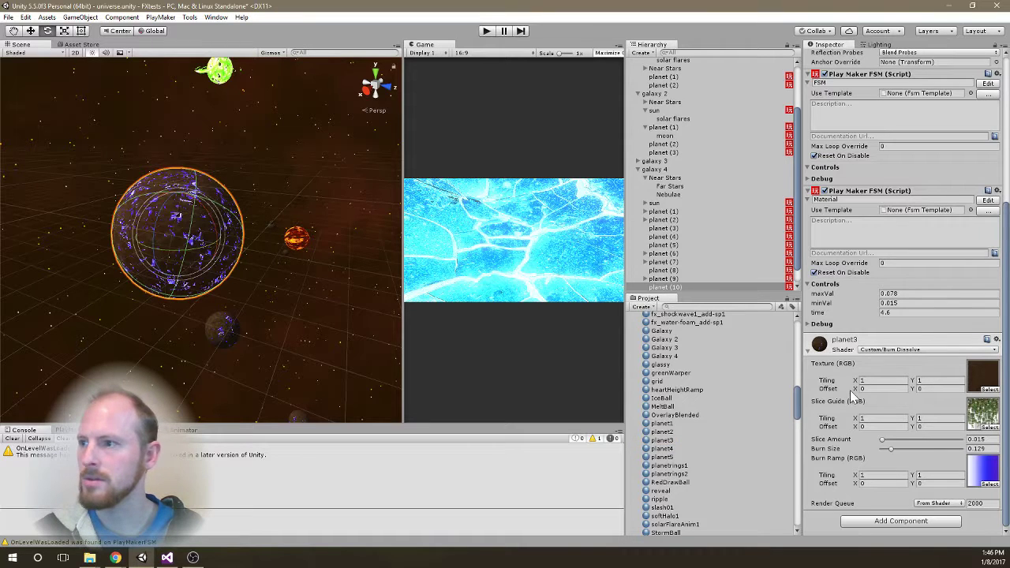
scroll(902, 154, up, 3)
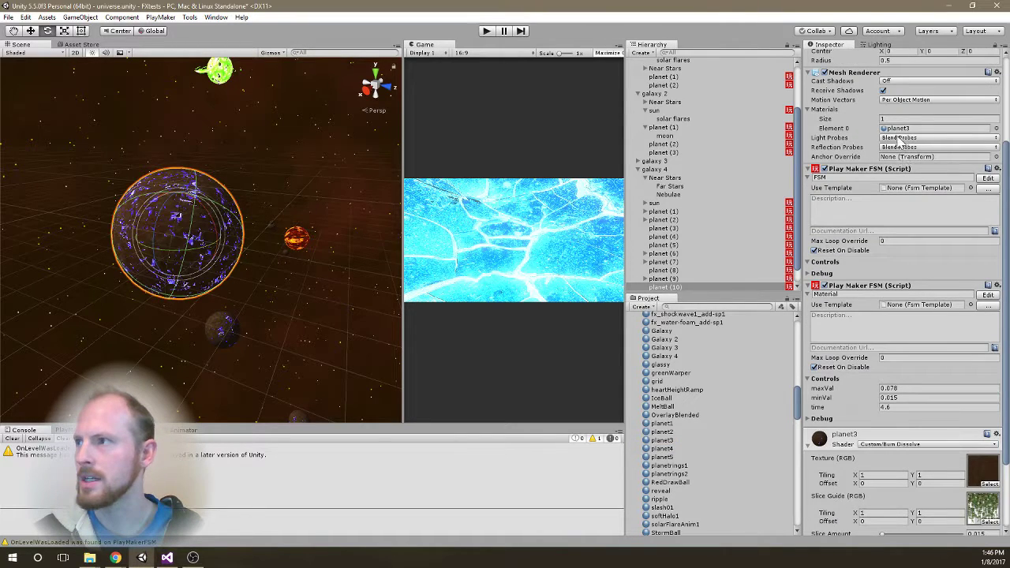
click(899, 129)
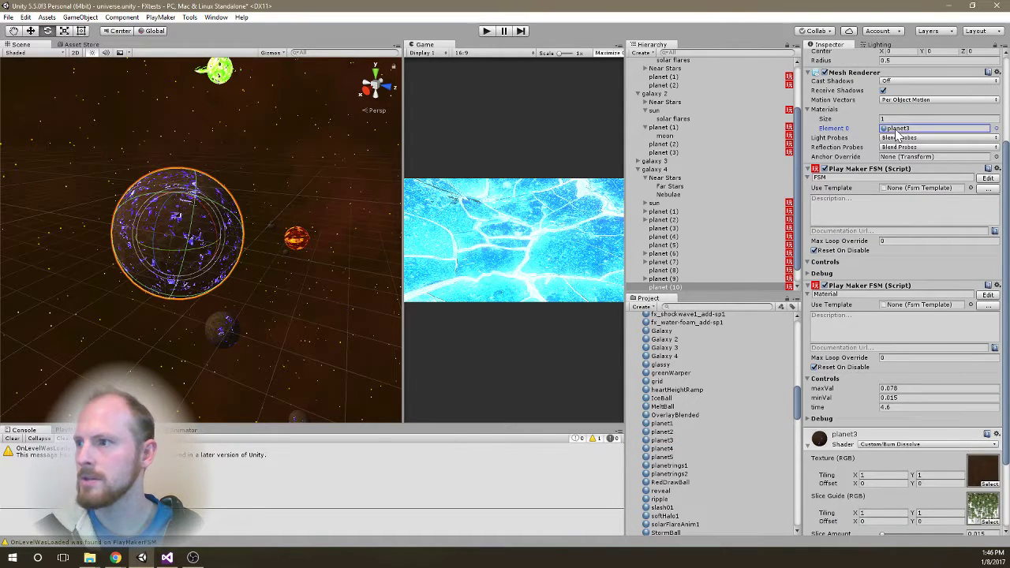
- Compare the planet5, planet3 and planet6 materials, then apply planet6 to the purple sphere
click(663, 457)
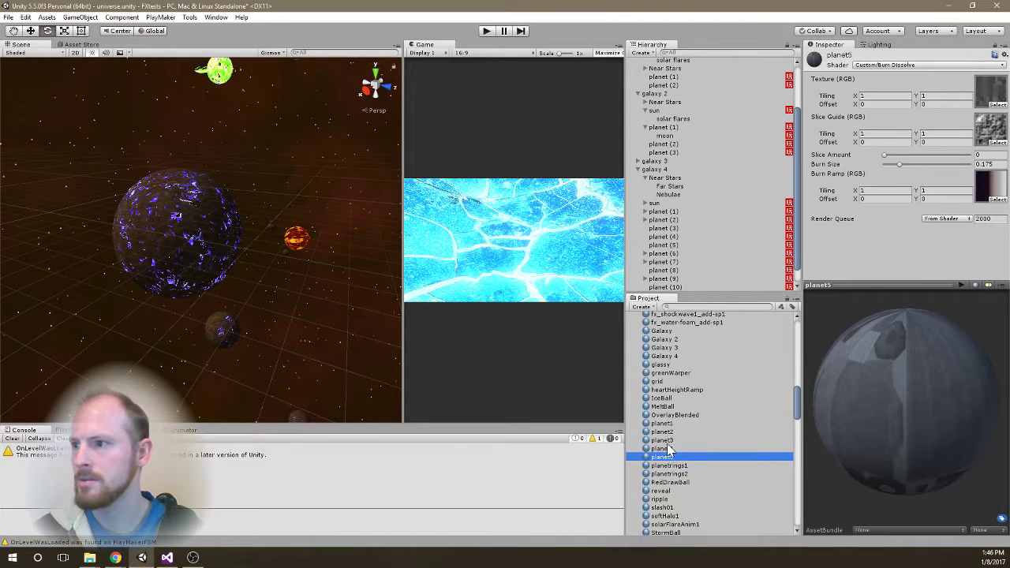
click(666, 441)
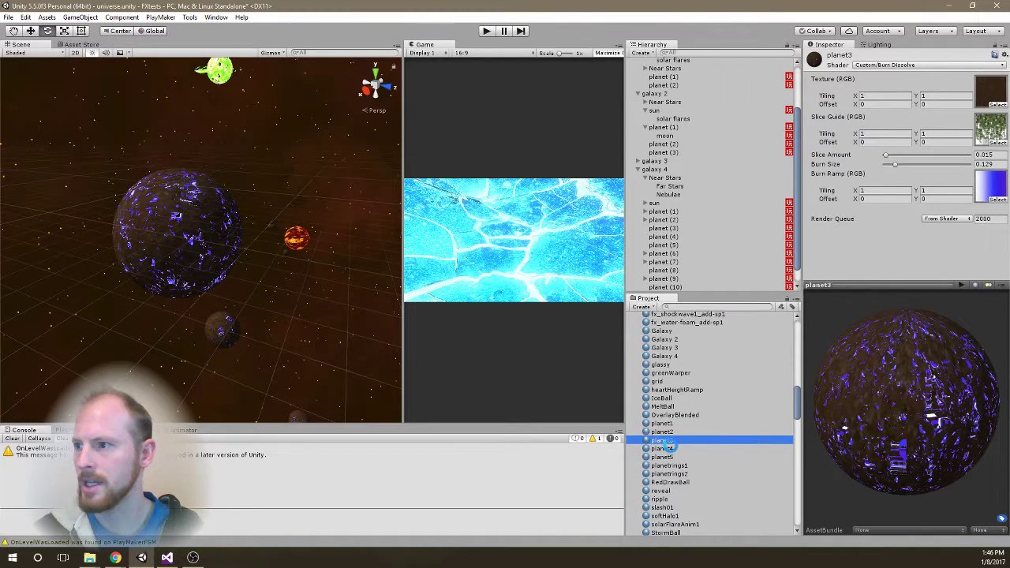
click(672, 466)
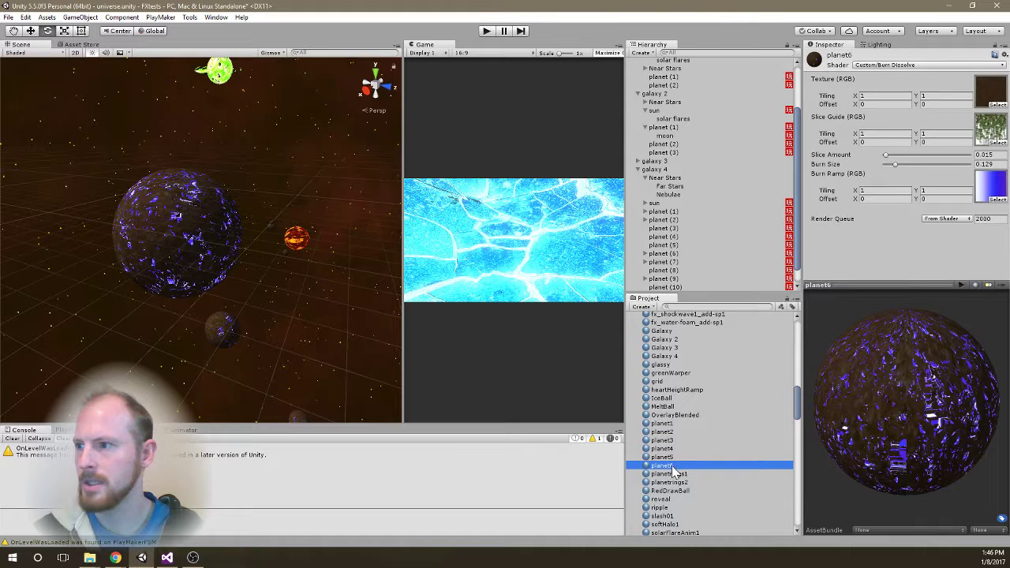
click(671, 459)
click(669, 466)
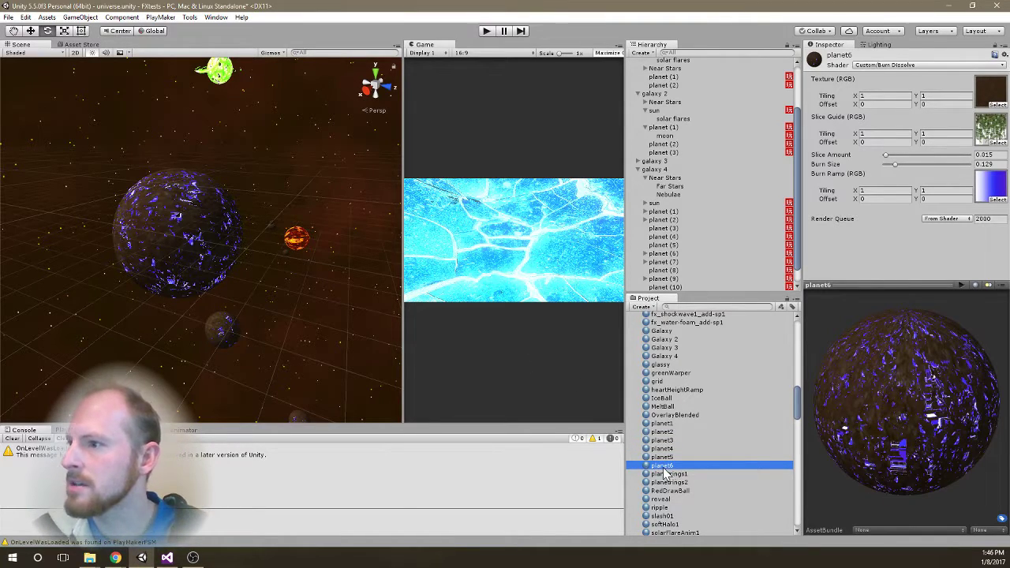
drag(666, 471, 166, 235)
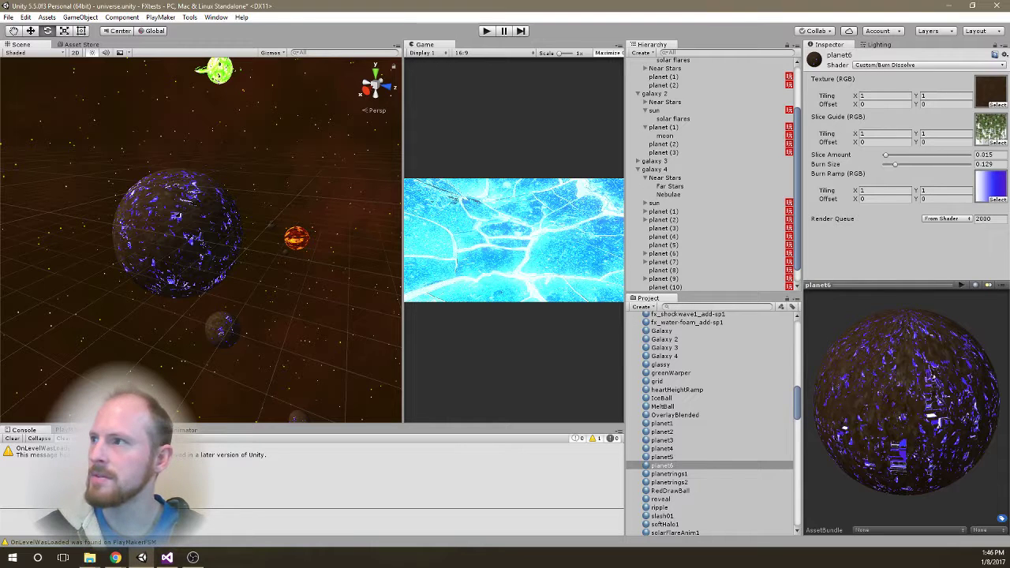
- Try Ground-Cover-Tile-forest and ground.grass as planet6's base texture
click(993, 93)
click(997, 104)
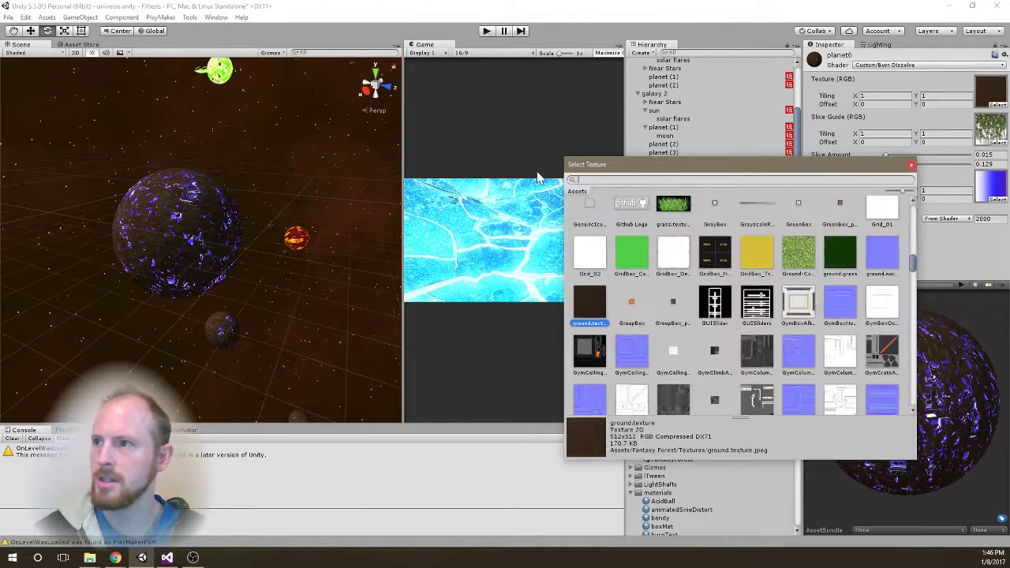
click(799, 253)
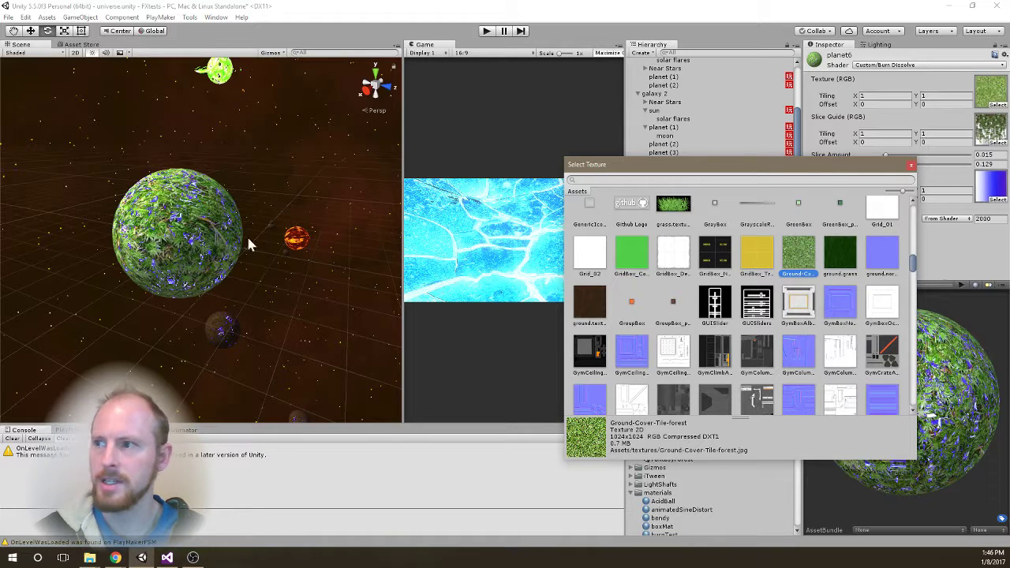
scroll(813, 320, down, 1)
click(841, 224)
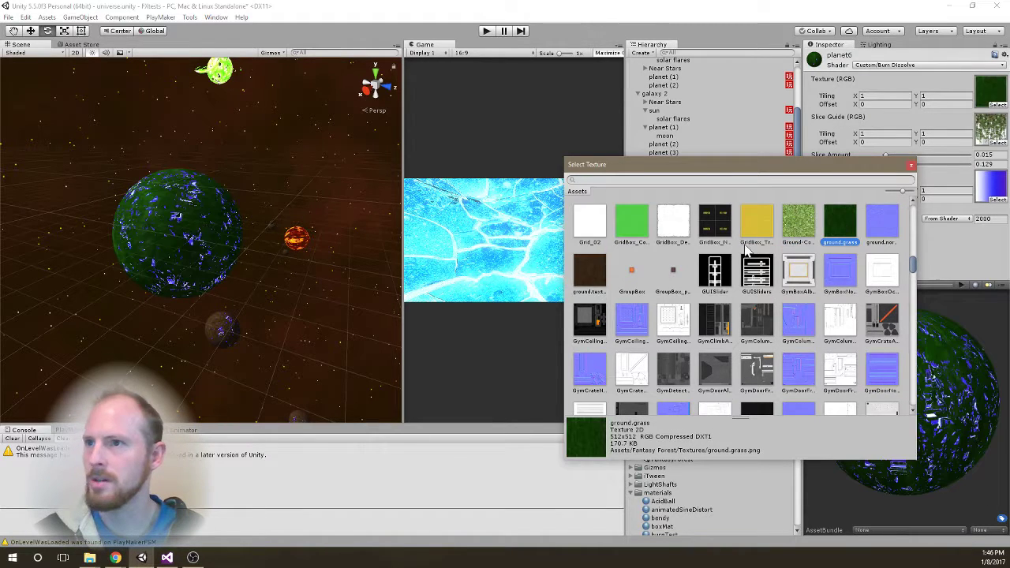
- After trying a mottled ceramic tile, settle on pjEmy_2K_Albedo as the base texture
scroll(778, 327, down, 12)
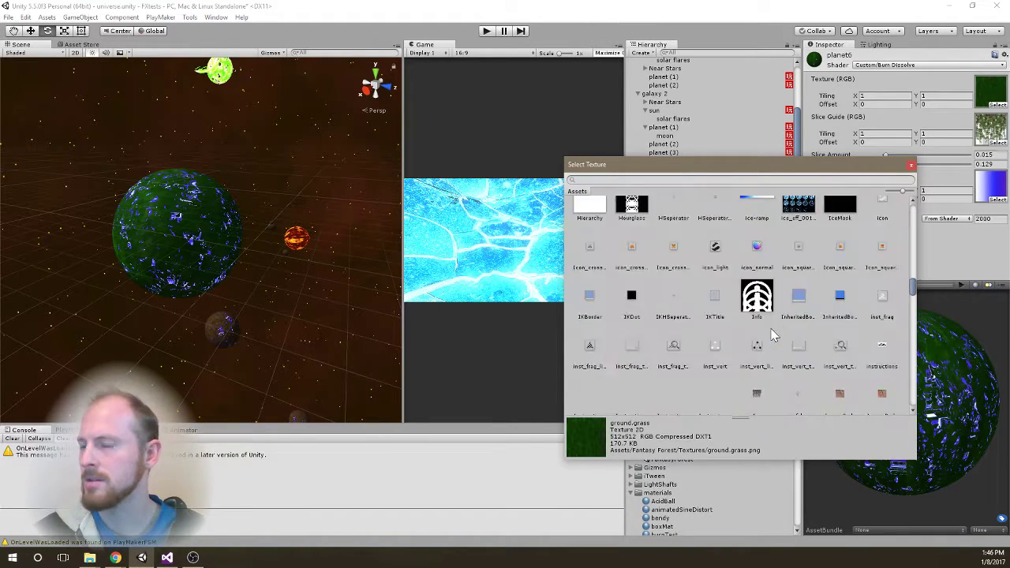
scroll(811, 348, down, 10)
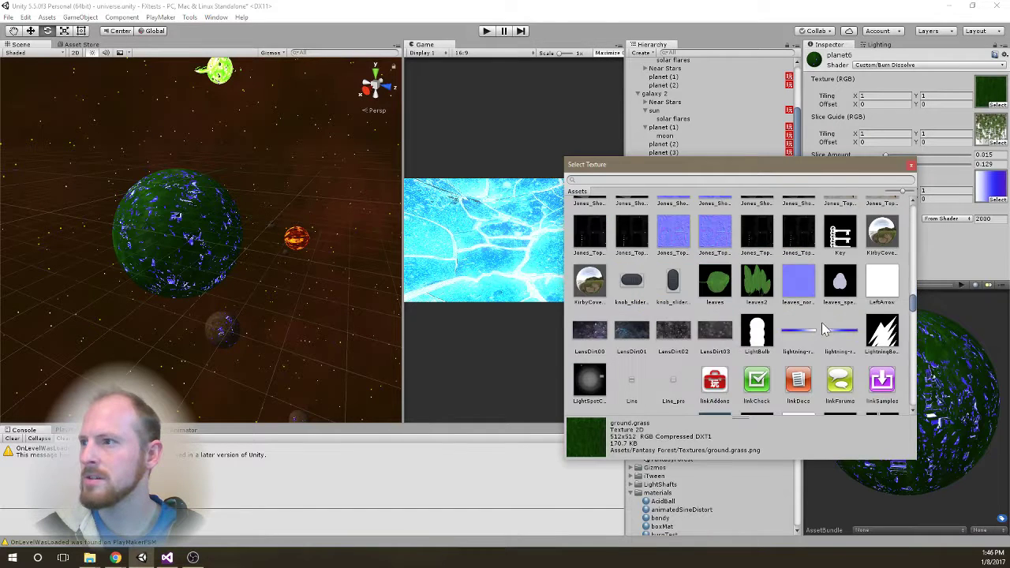
scroll(805, 335, down, 6)
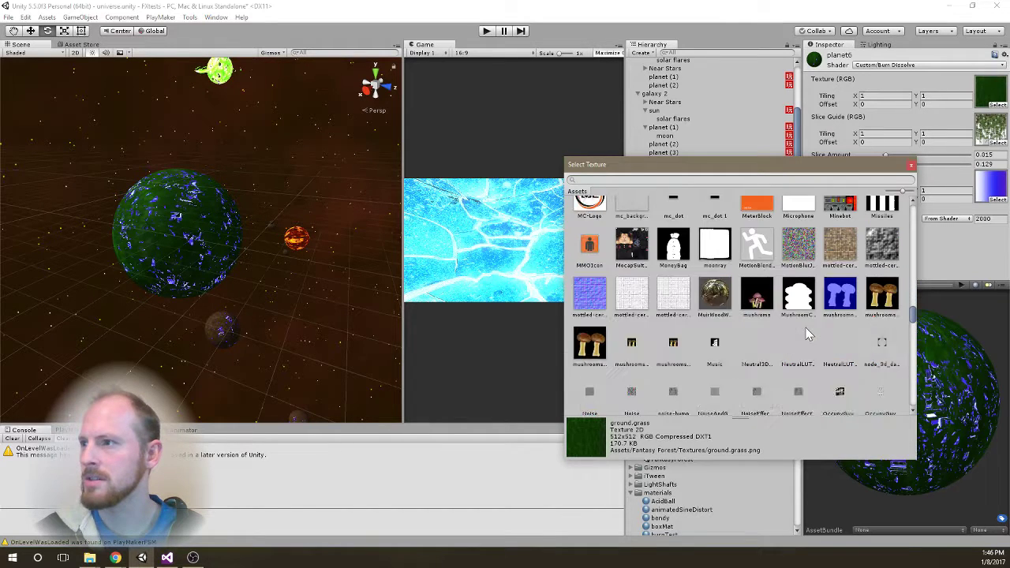
click(835, 257)
scroll(793, 314, down, 1)
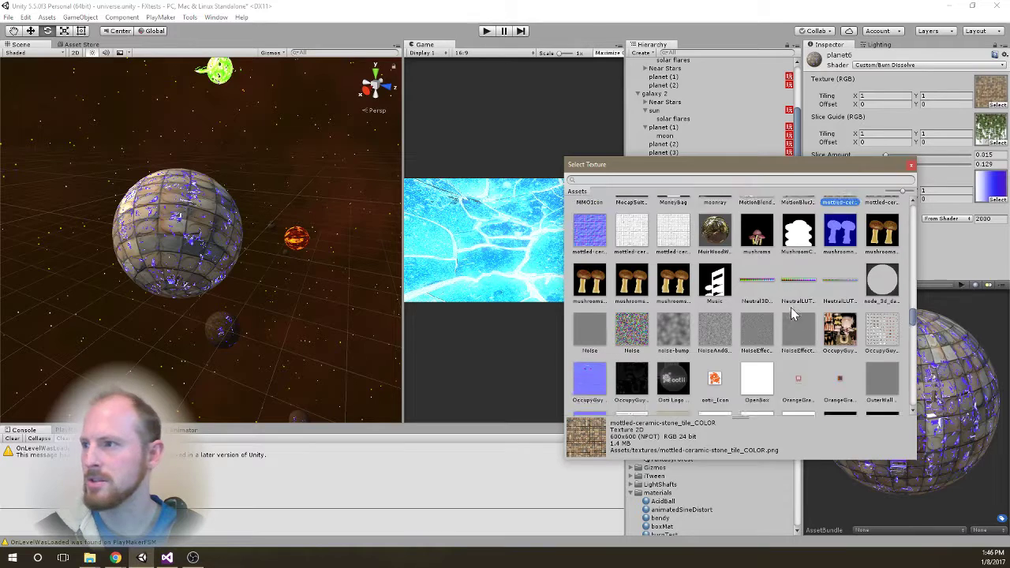
scroll(793, 314, down, 4)
scroll(793, 305, up, 1)
click(679, 268)
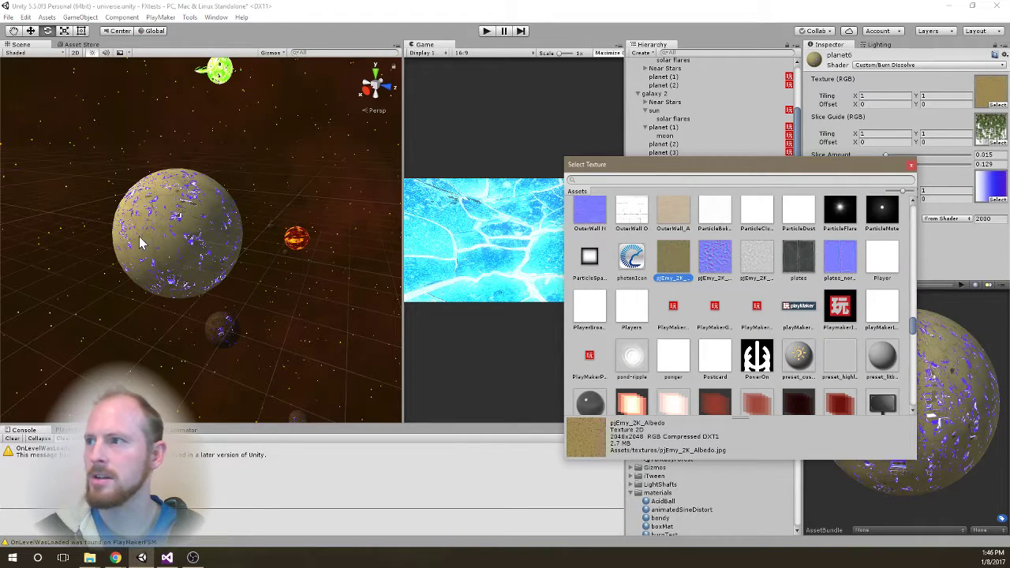
click(911, 167)
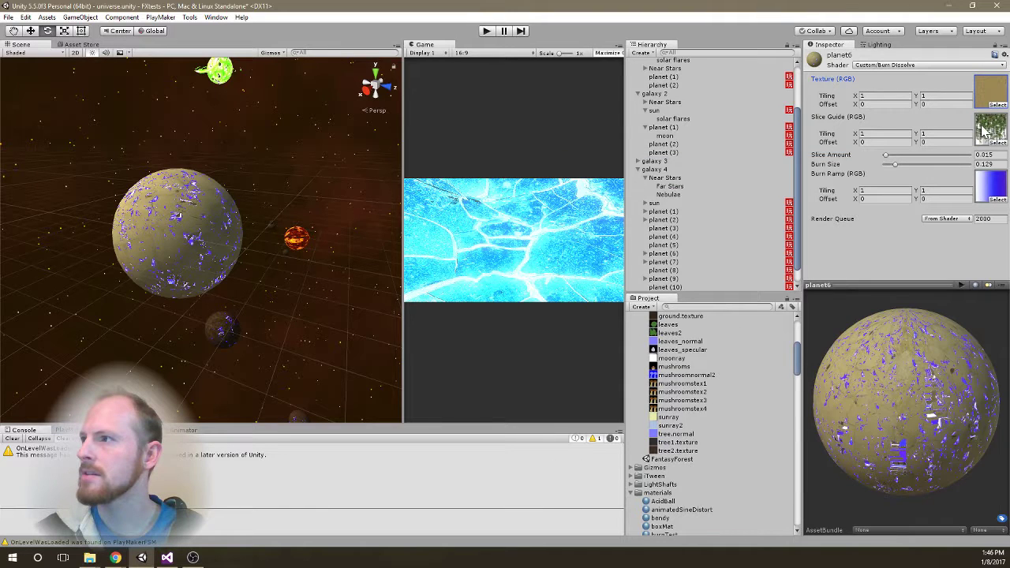
- Inspect the Ivy slice guide texture and test the slice amount, resetting it to 0.295
click(985, 132)
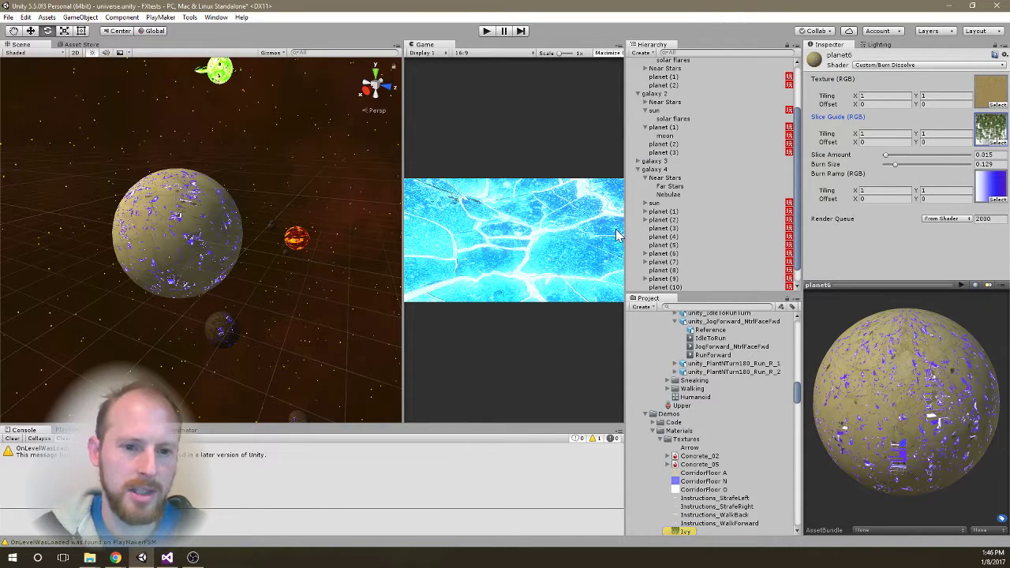
mouse_move(866, 432)
mouse_down()
mouse_move(886, 418)
mouse_move(884, 370)
mouse_move(878, 434)
mouse_up()
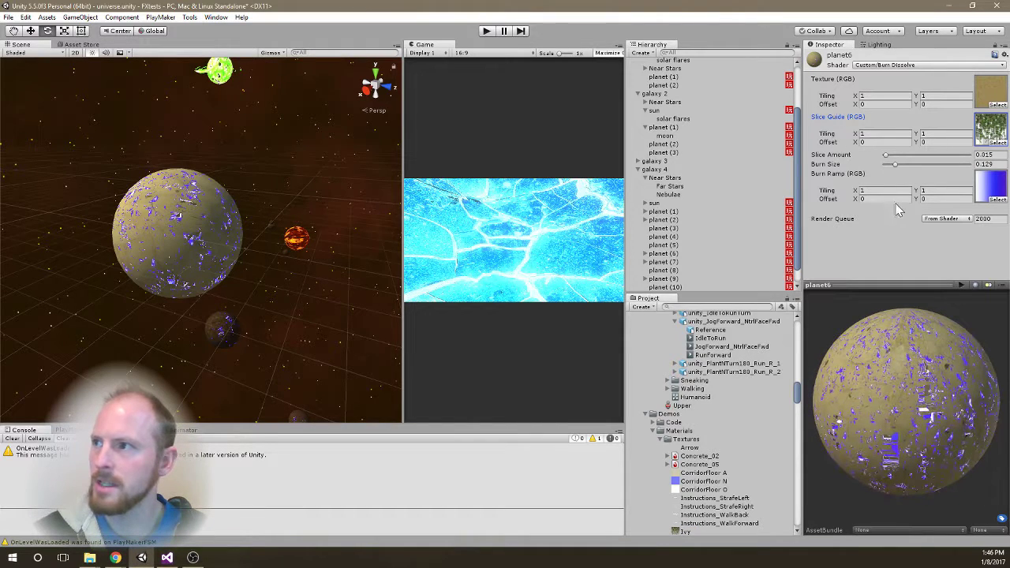
click(983, 134)
mouse_move(891, 155)
mouse_down()
mouse_move(936, 157)
mouse_move(868, 157)
mouse_move(959, 157)
mouse_move(860, 164)
mouse_move(935, 166)
mouse_move(887, 167)
mouse_move(928, 169)
mouse_move(910, 162)
mouse_up()
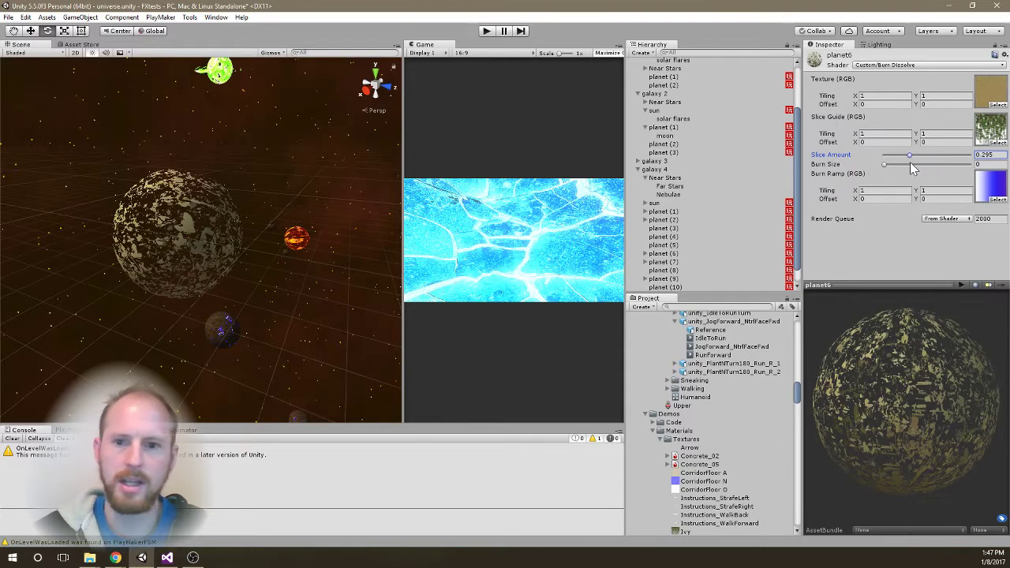
click(999, 141)
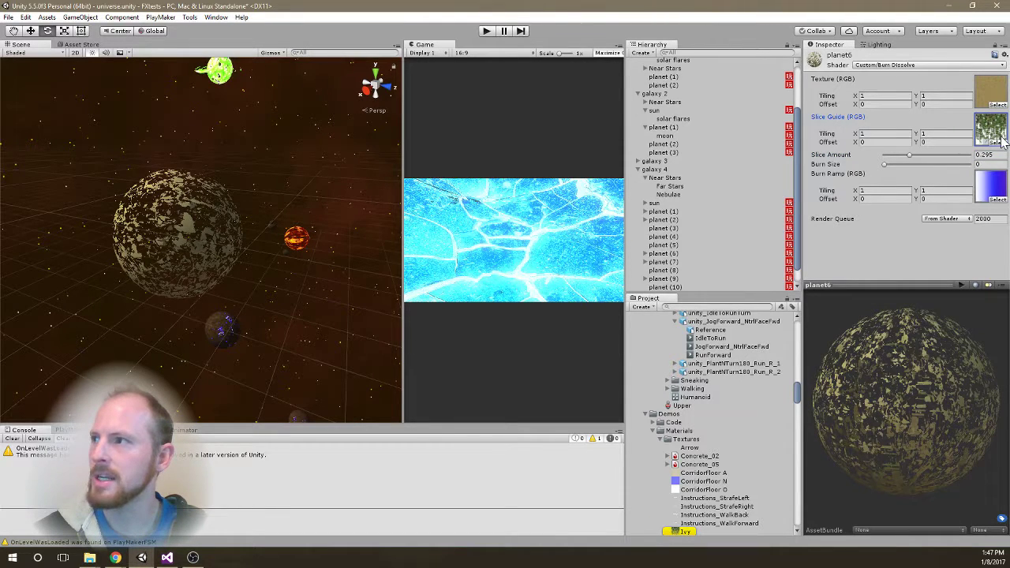
- Try Jones_Hair_gloss as the slice guide and test how it dissolves the planet
click(997, 142)
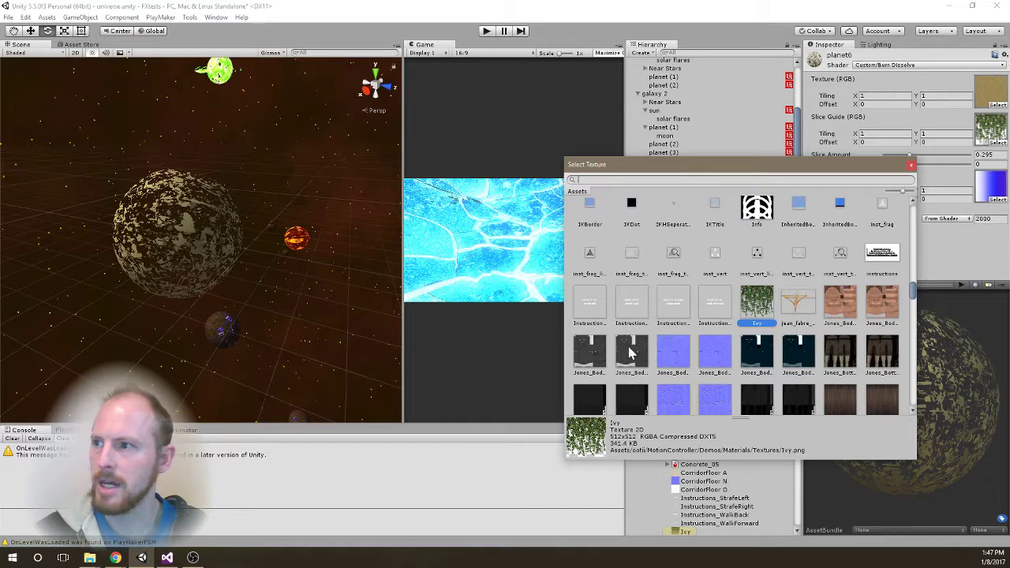
scroll(755, 331, down, 3)
click(592, 363)
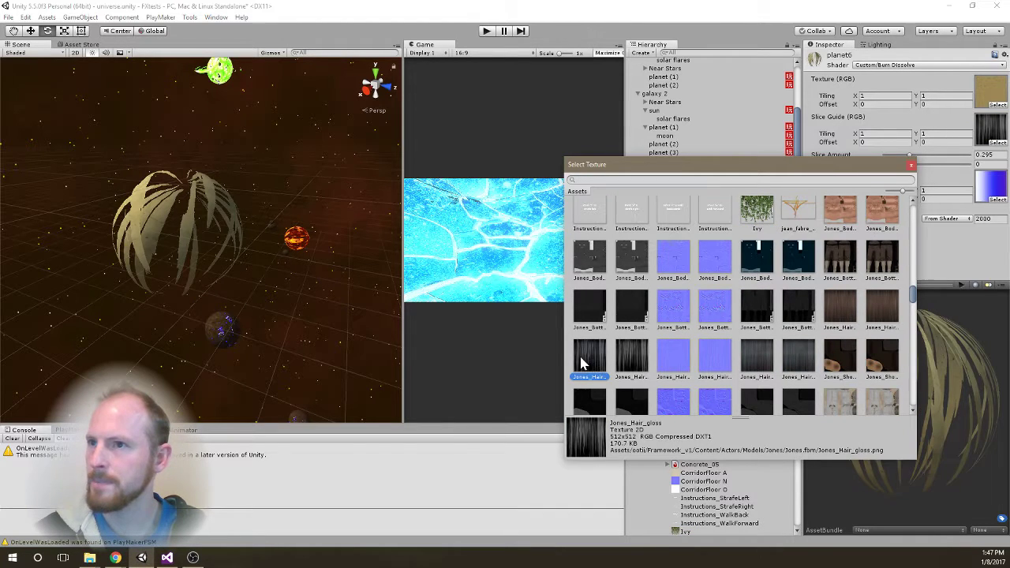
click(912, 165)
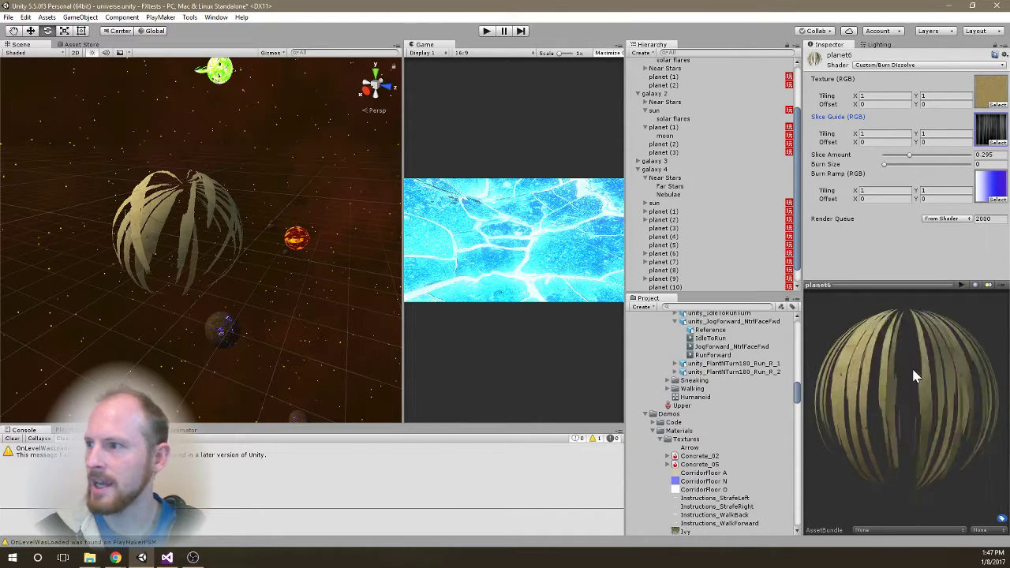
drag(910, 155, 902, 174)
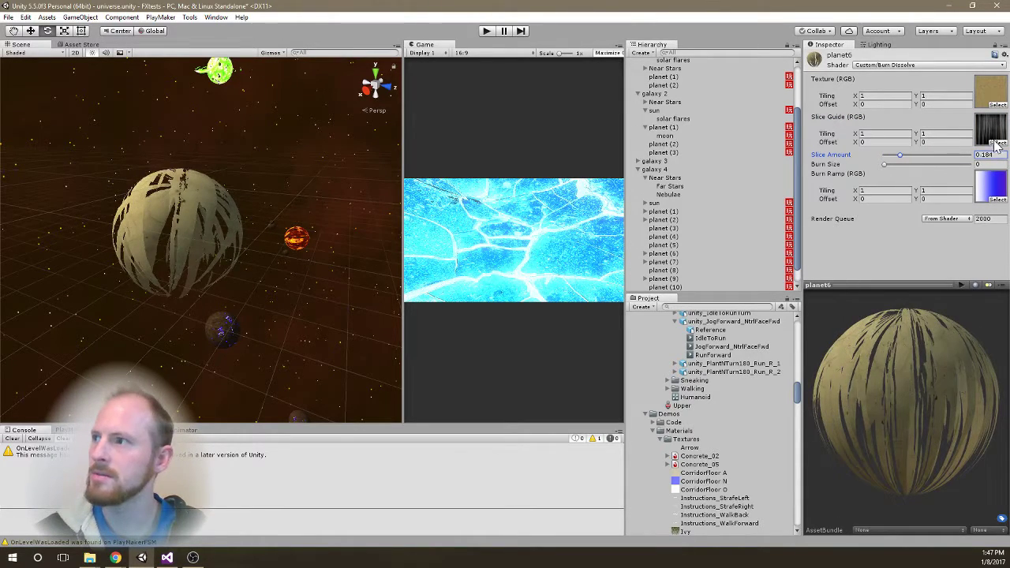
- Switch the slice guide to LensDirt02 and set Slice Amount to 0.153
scroll(620, 332, down, 3)
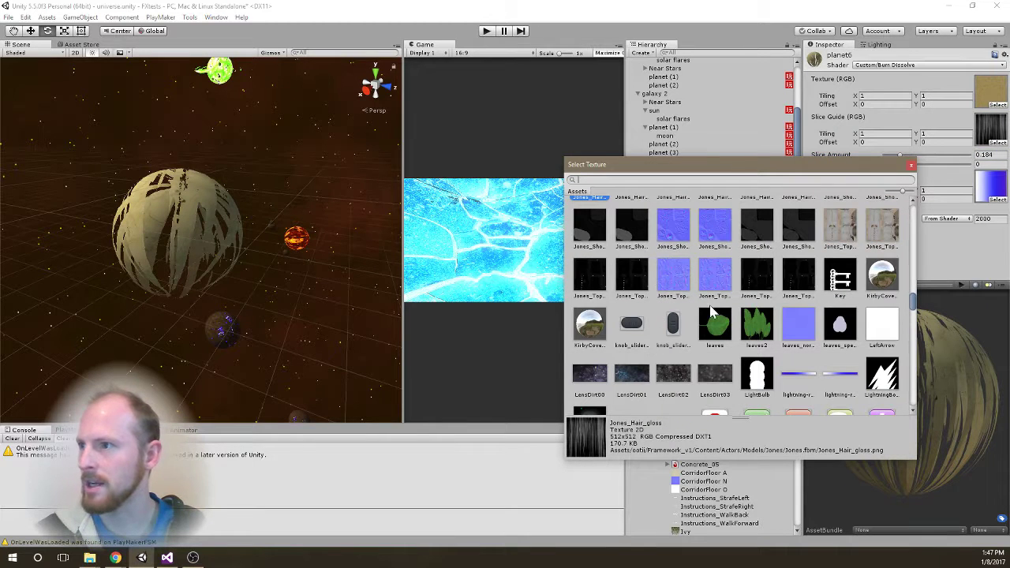
scroll(796, 289, down, 1)
click(673, 311)
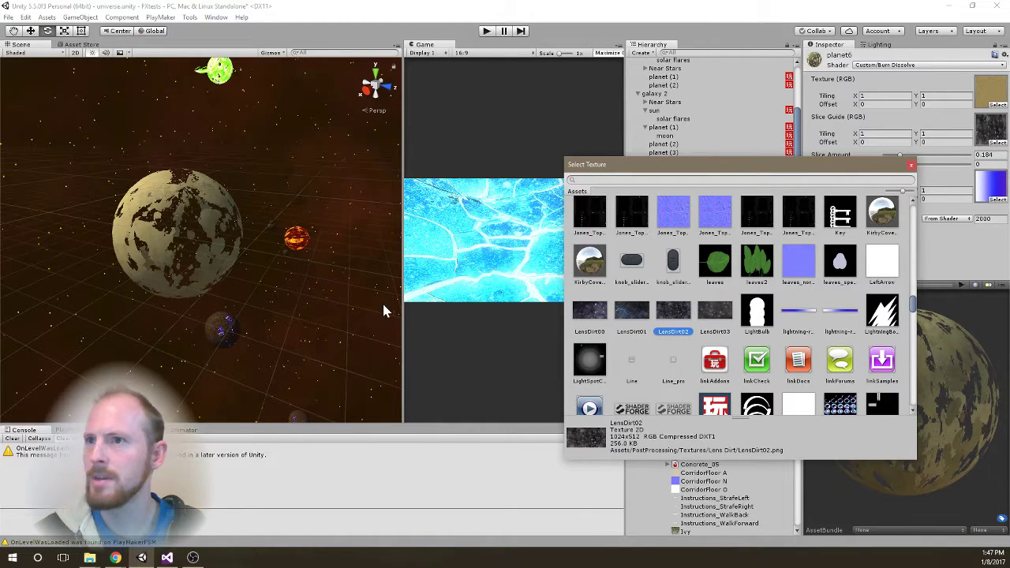
click(912, 165)
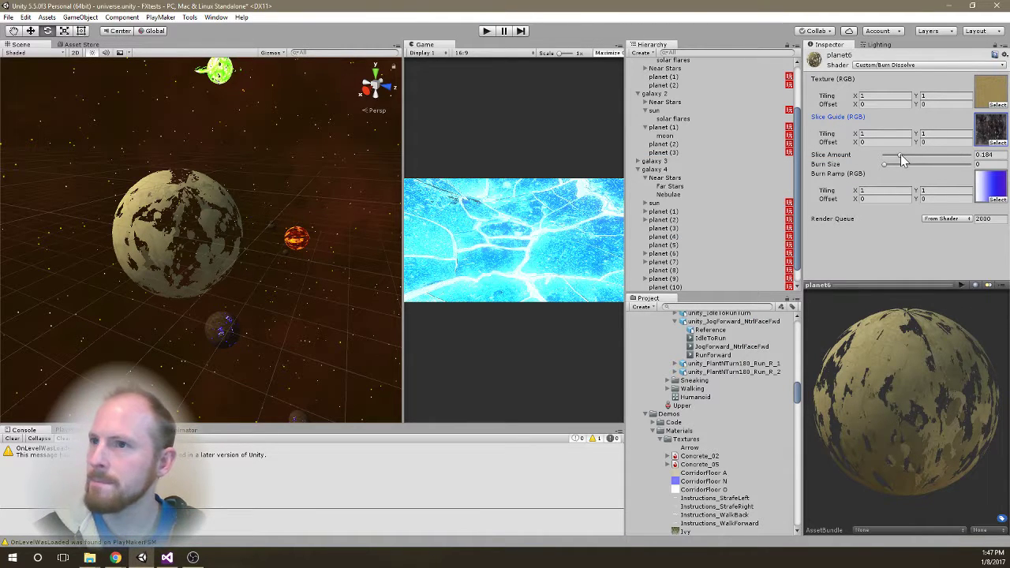
mouse_move(903, 161)
mouse_down()
mouse_move(885, 162)
mouse_move(928, 166)
mouse_move(887, 164)
mouse_move(899, 165)
mouse_move(892, 172)
mouse_up()
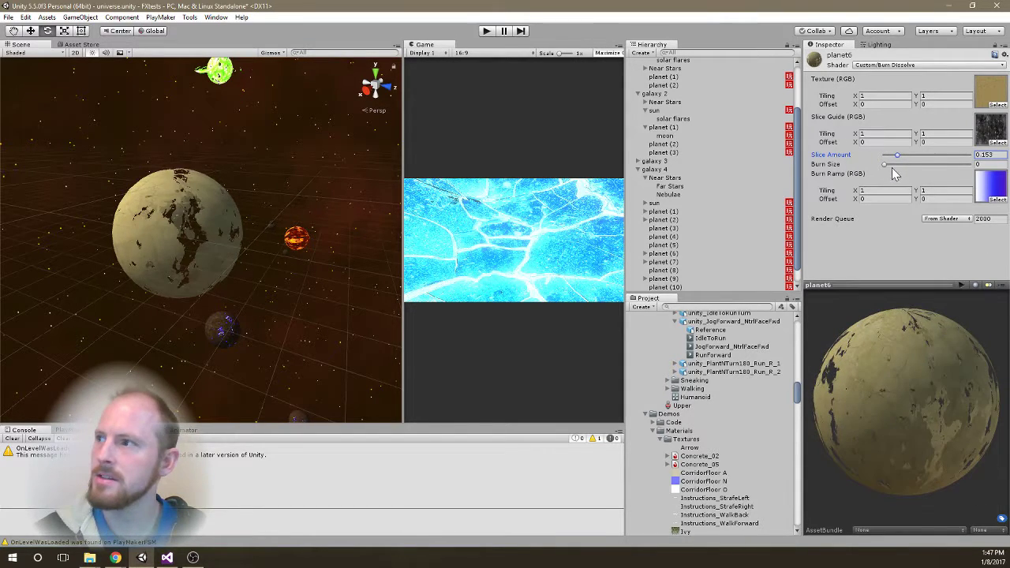
- Set Slice Amount to 0.153 and try lightning-ramp-left as the Burn Ramp texture
click(886, 166)
click(991, 189)
click(996, 199)
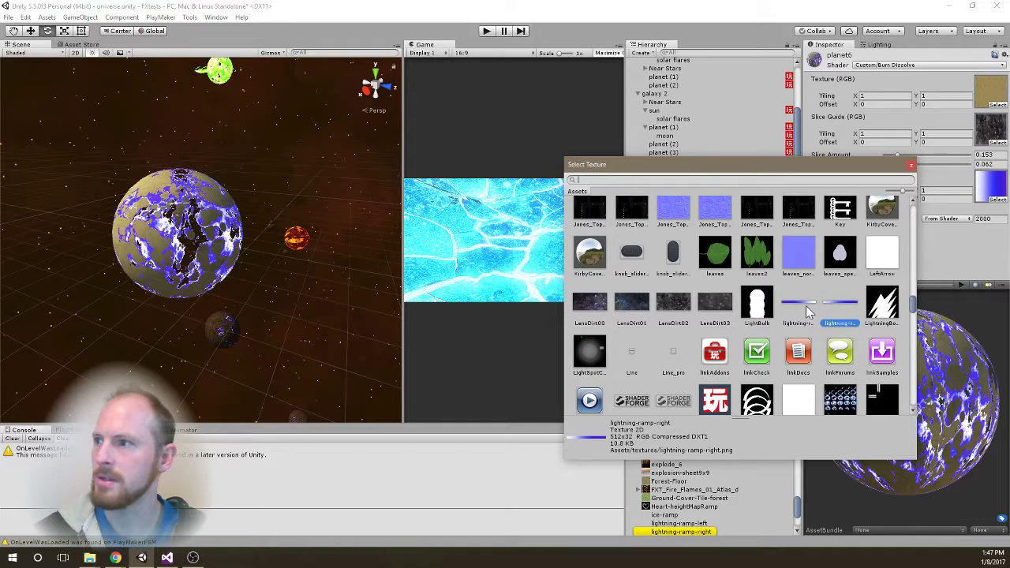
click(800, 305)
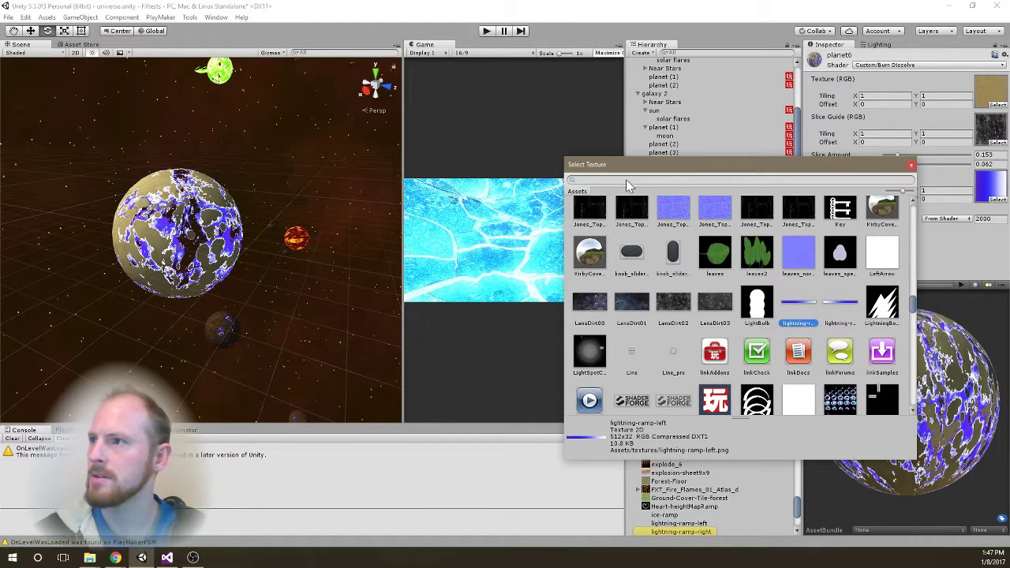
- Search the picker for 'ramp' and settle on sf_gradient_ramp_01 as the burn ramp after trying burn-ramp
text(fire)
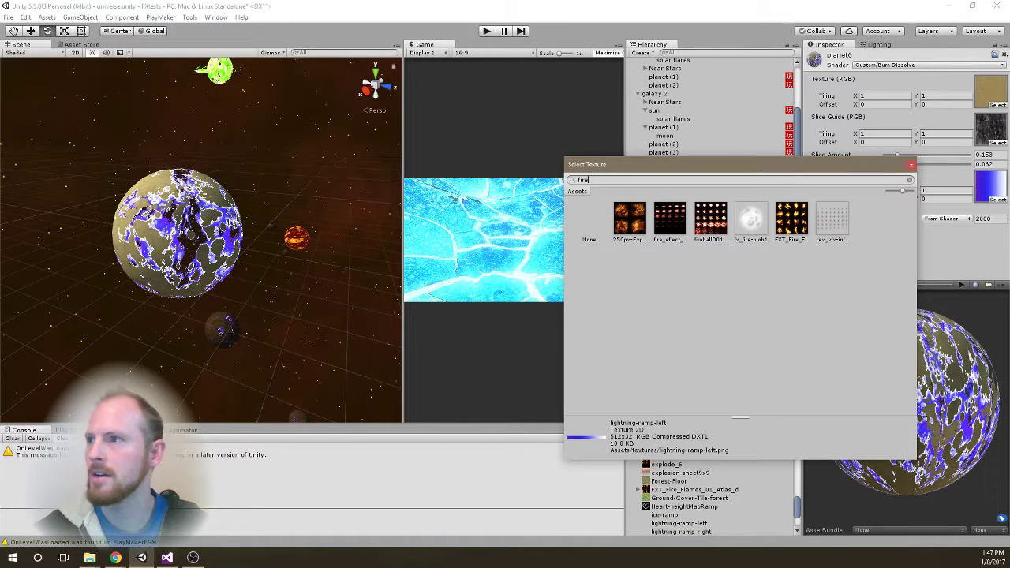
key(BackSpace)
key(BackSpace)
key(BackSpace)
key(BackSpace)
text(ramp)
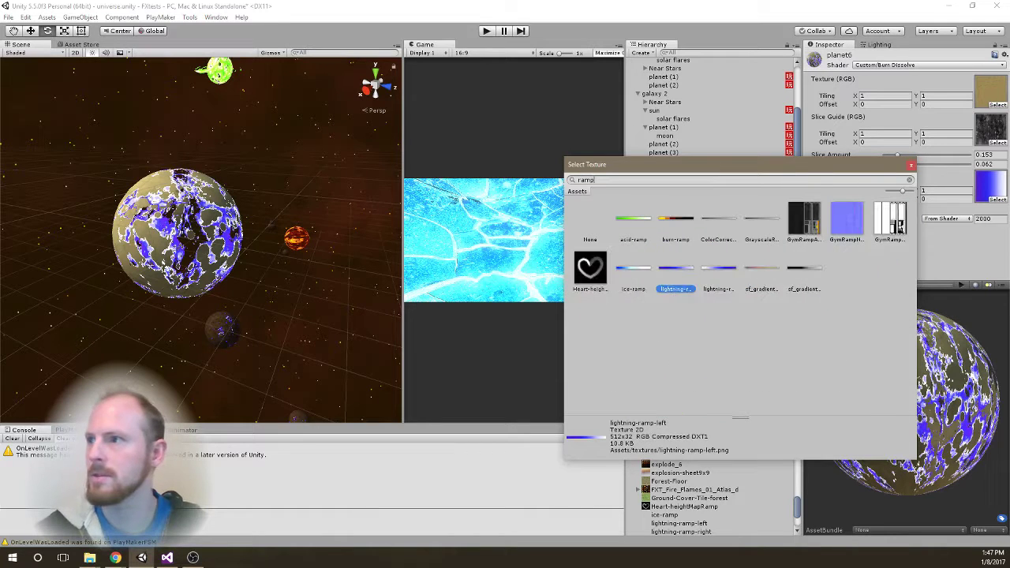
click(761, 270)
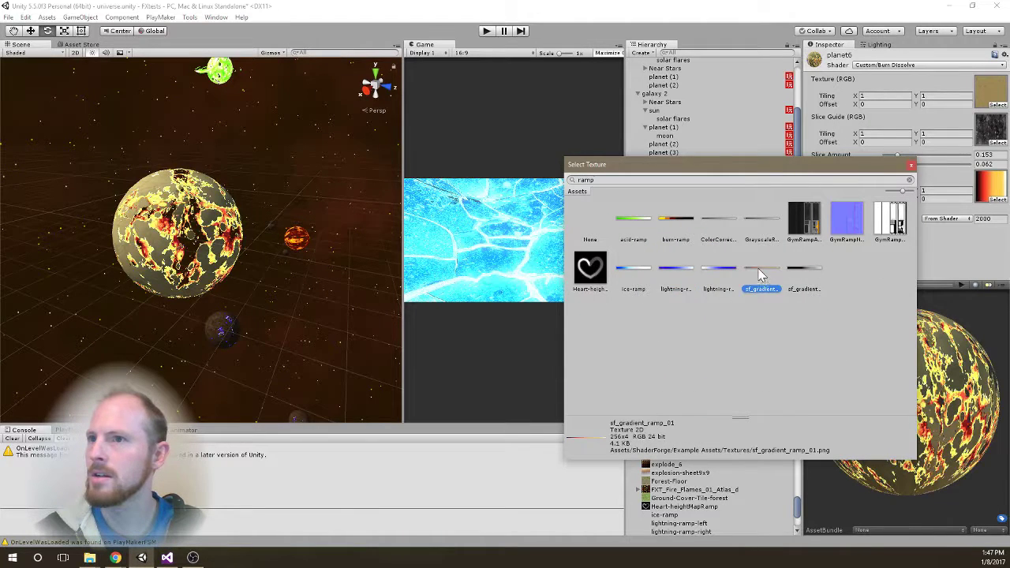
click(676, 221)
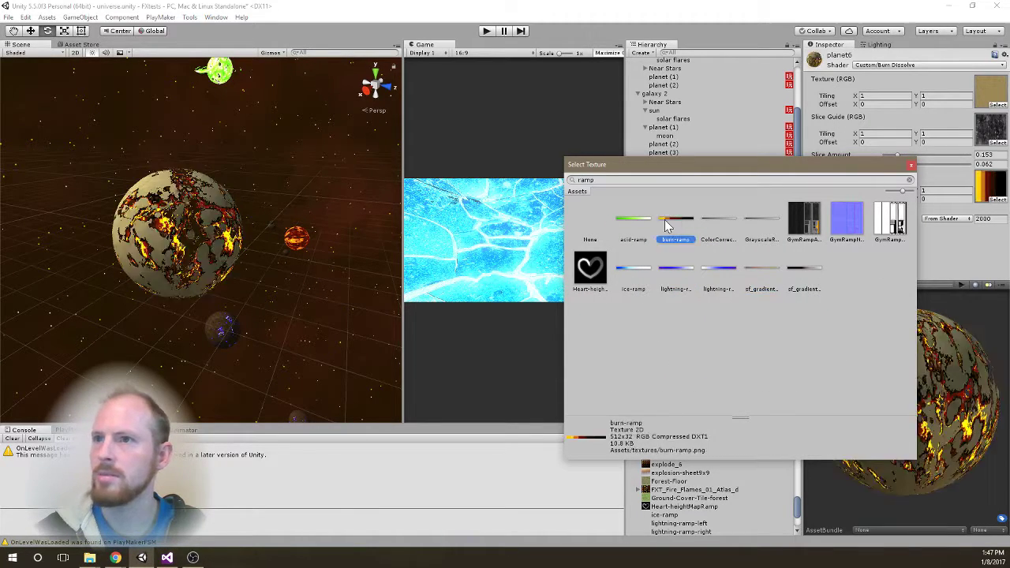
click(777, 272)
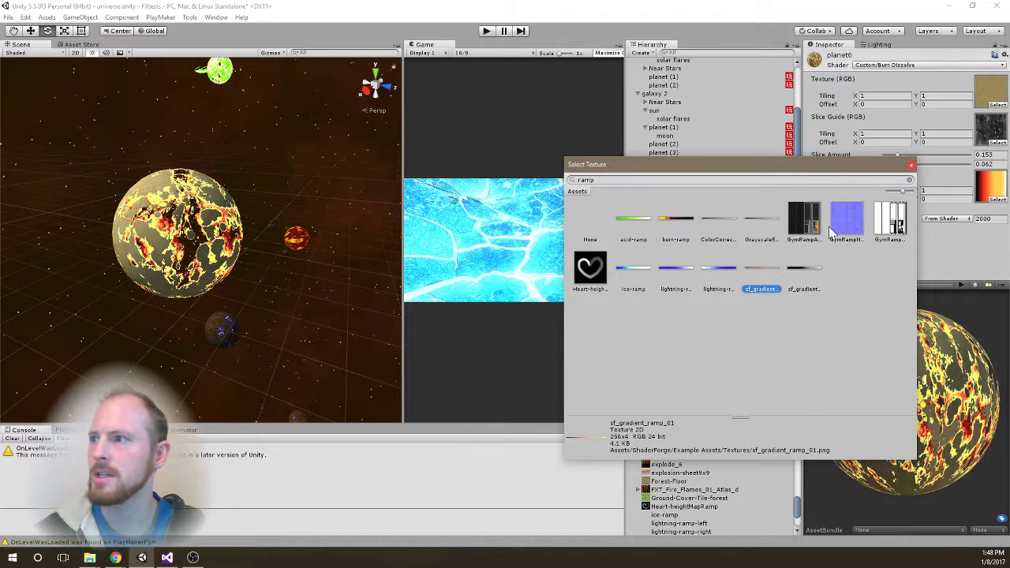
click(912, 166)
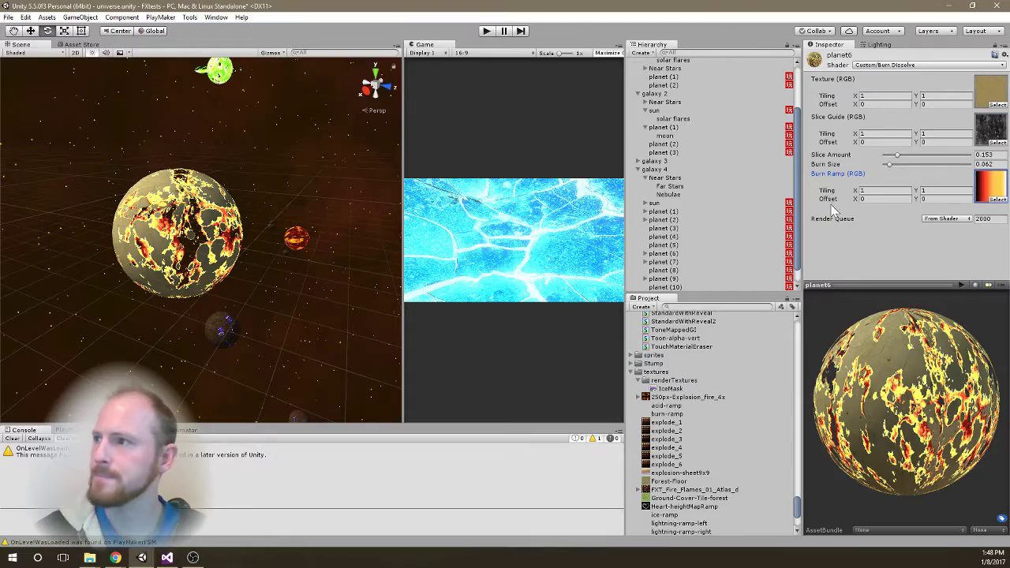
- Widen Burn Size to about 0.507 and tune Slice Amount down to 0.073, orbiting to check the glow
mouse_move(889, 167)
mouse_down()
mouse_move(927, 171)
mouse_move(894, 174)
mouse_move(918, 179)
mouse_move(888, 177)
mouse_move(892, 158)
mouse_move(917, 158)
mouse_move(886, 158)
mouse_move(932, 174)
mouse_up()
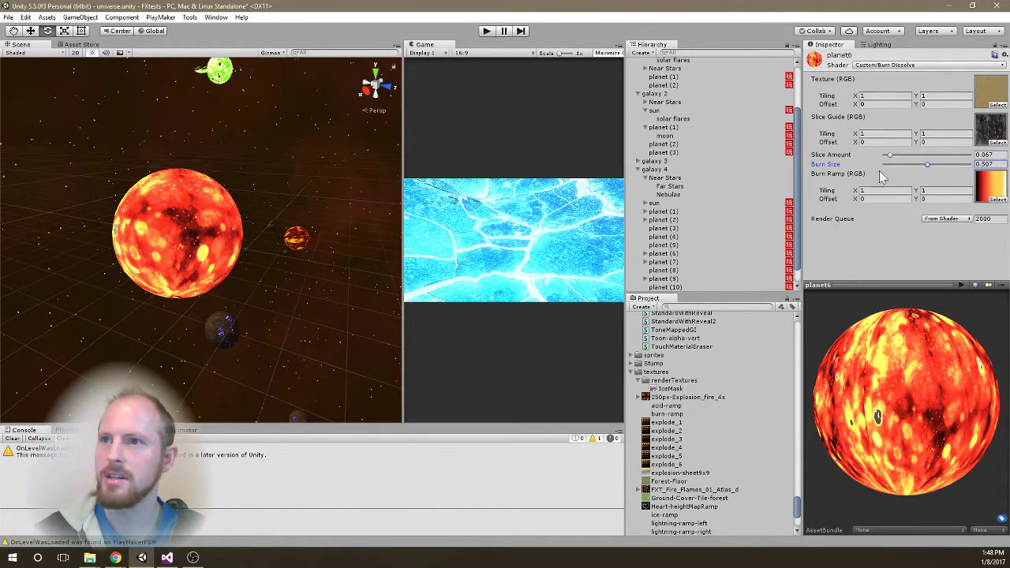
alt+drag(265, 245, 236, 268)
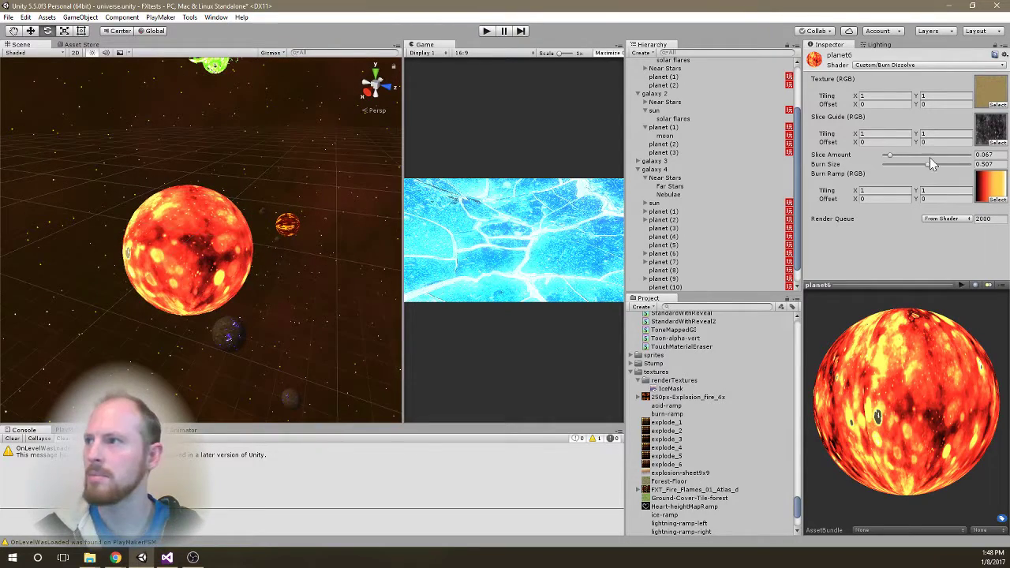
drag(890, 159, 889, 162)
alt+drag(270, 261, 236, 263)
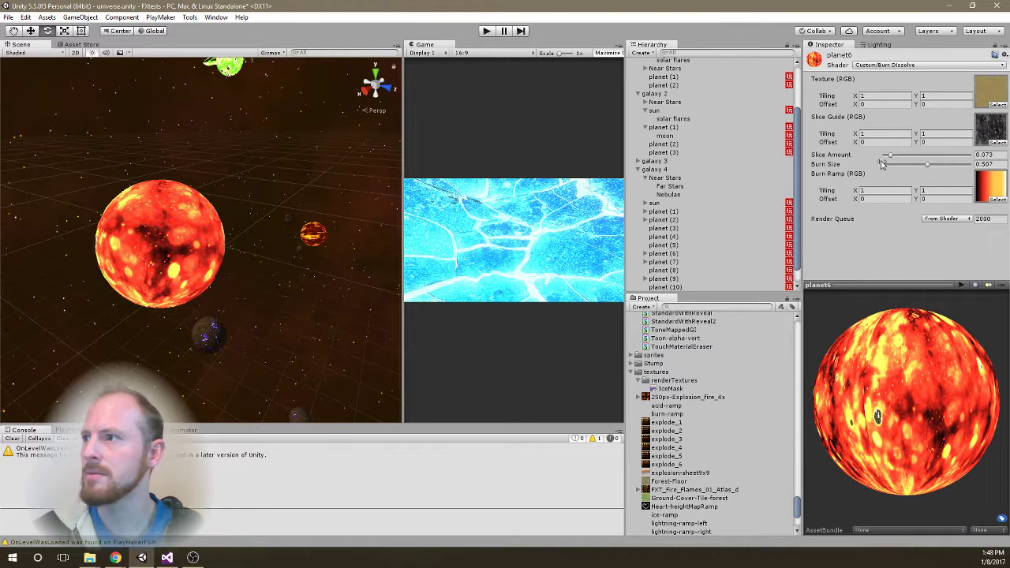
- Select planet (10), enlarge the bottom panel, and show its FSM in the PlayMaker editor
click(162, 208)
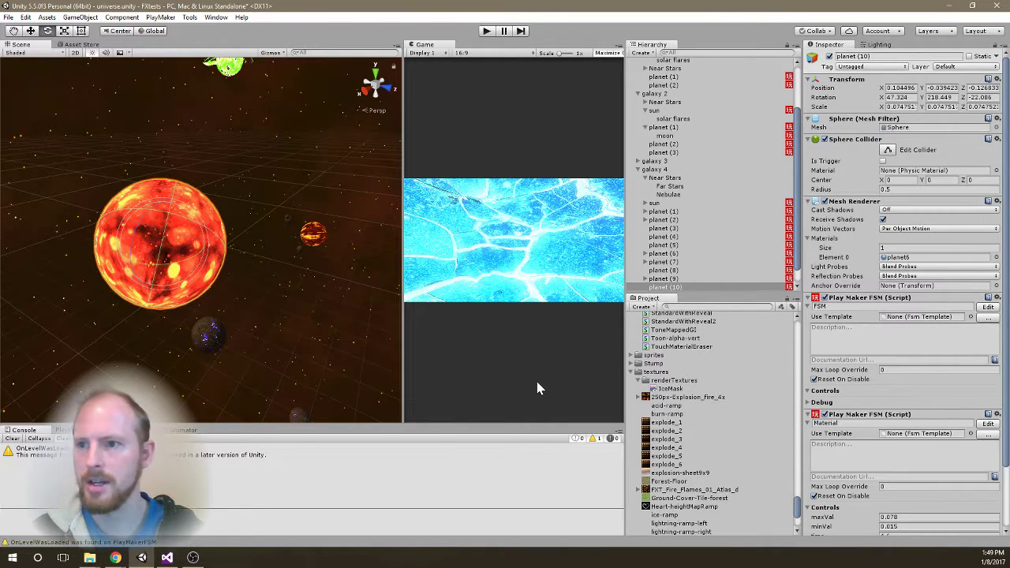
drag(336, 423, 347, 314)
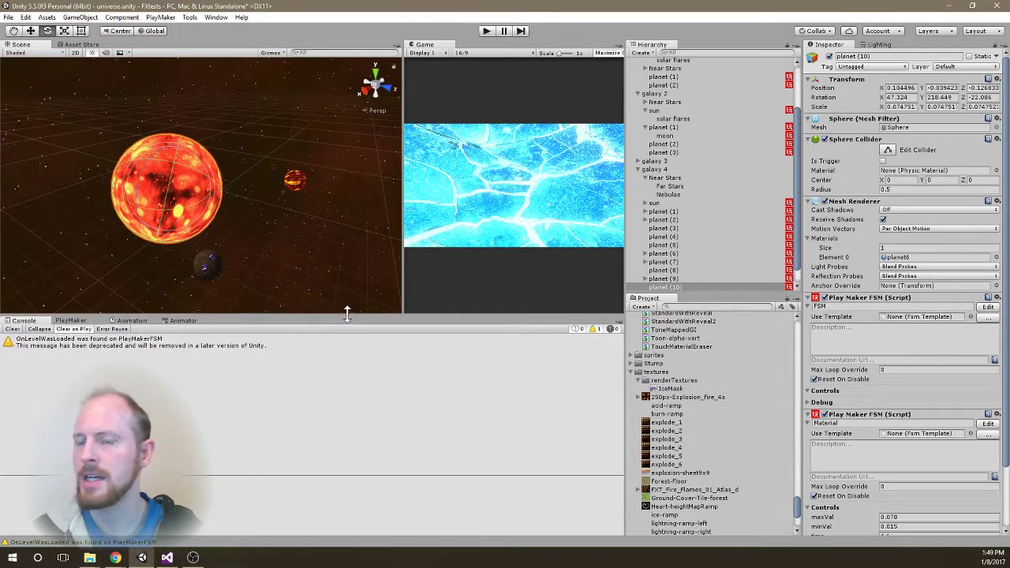
click(69, 321)
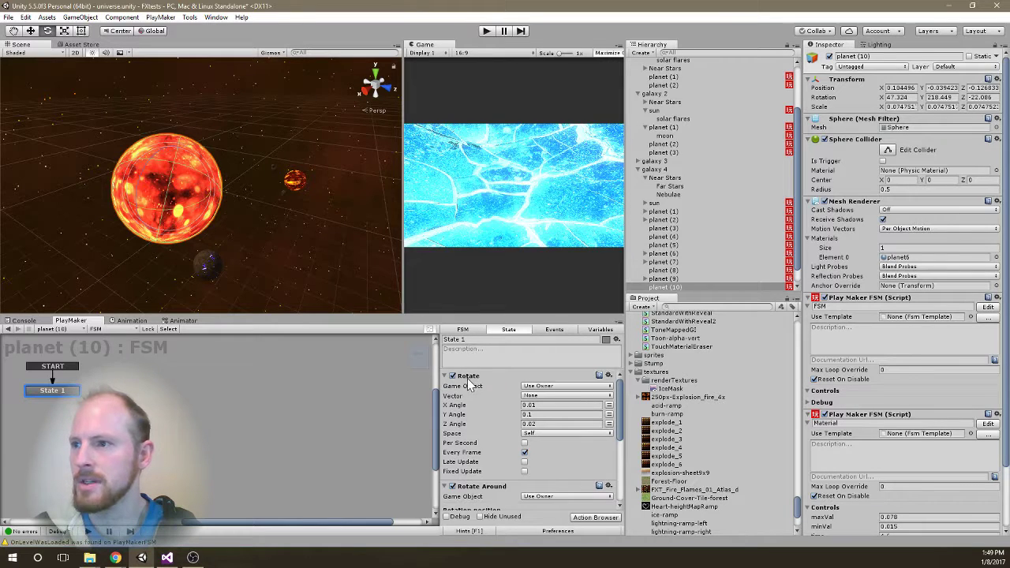
- Switch planet (10)'s PlayMaker view to the Material FSM and review its SliceAmount Set Material Float action
scroll(480, 388, down, 2)
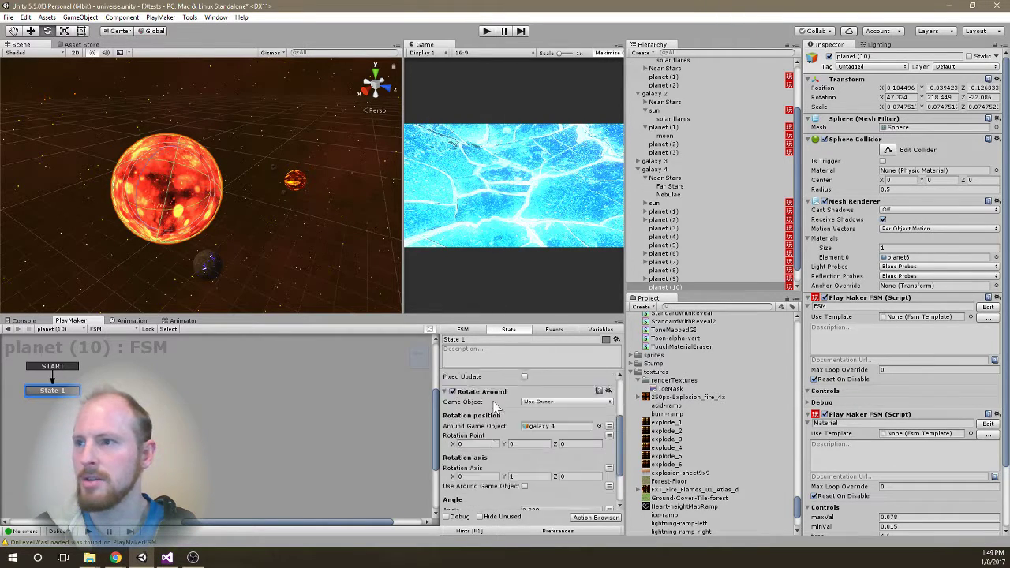
scroll(493, 406, down, 3)
scroll(494, 406, up, 2)
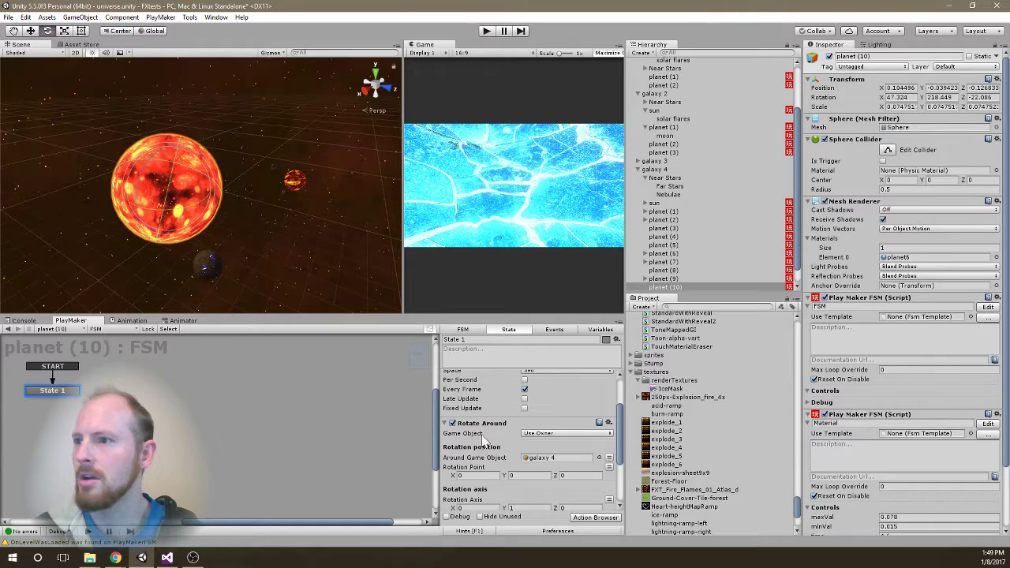
scroll(904, 316, down, 3)
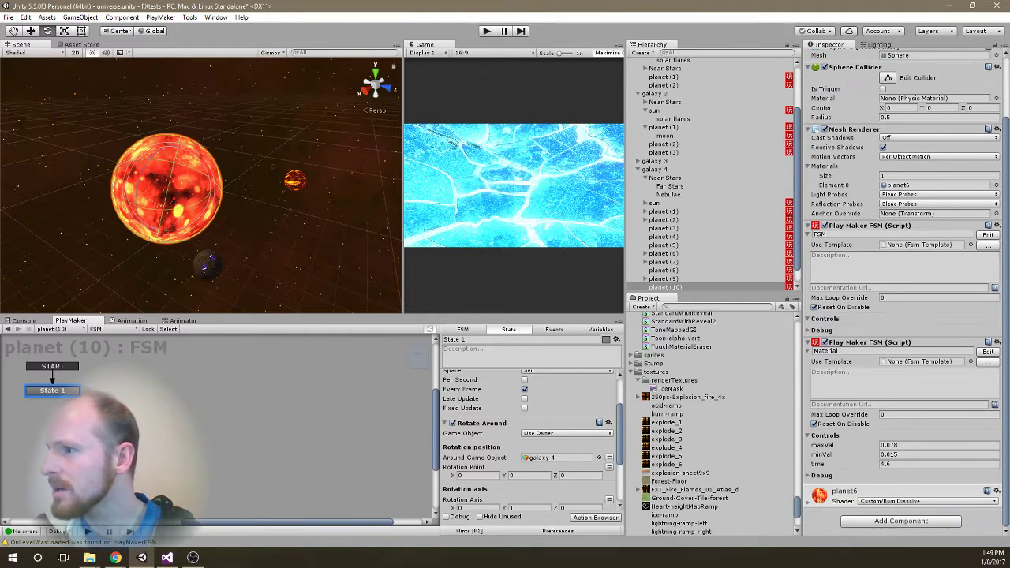
drag(844, 491, 112, 330)
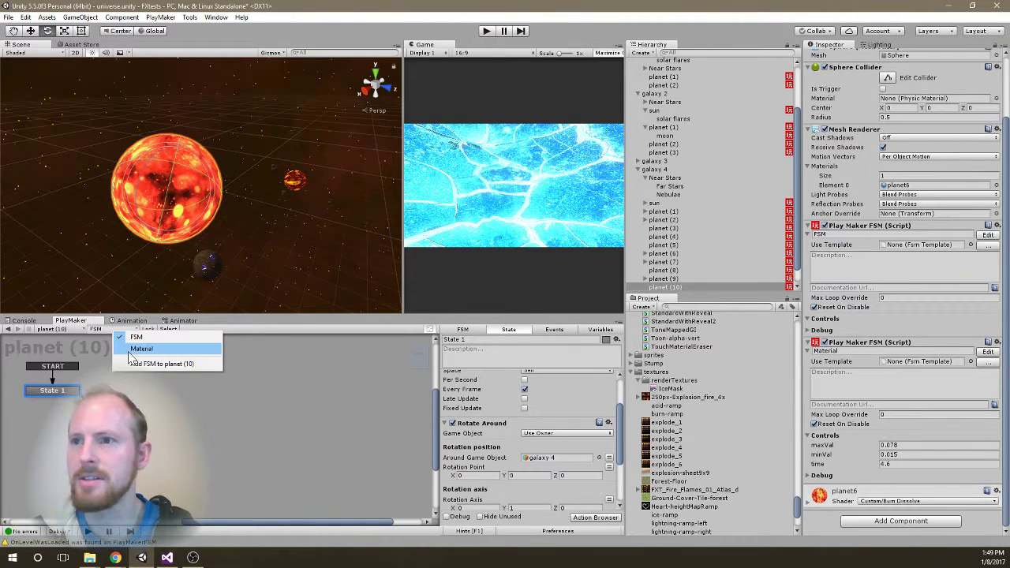
click(132, 349)
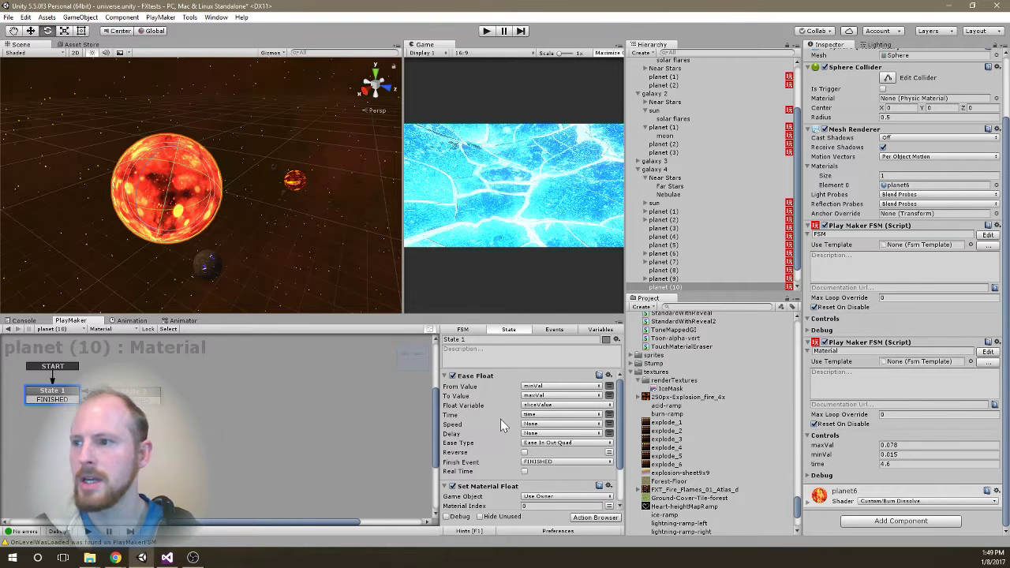
scroll(505, 425, down, 3)
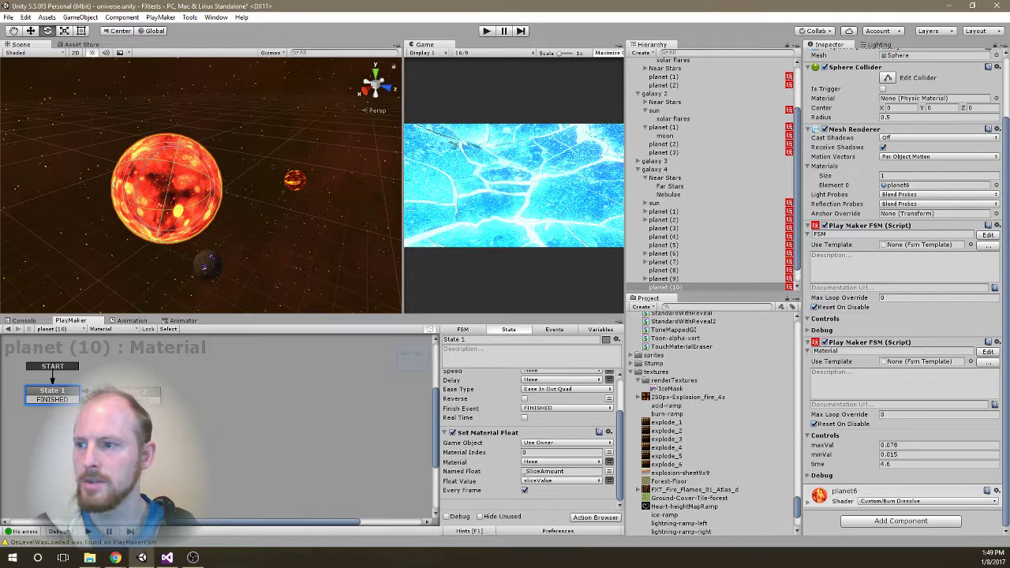
click(578, 472)
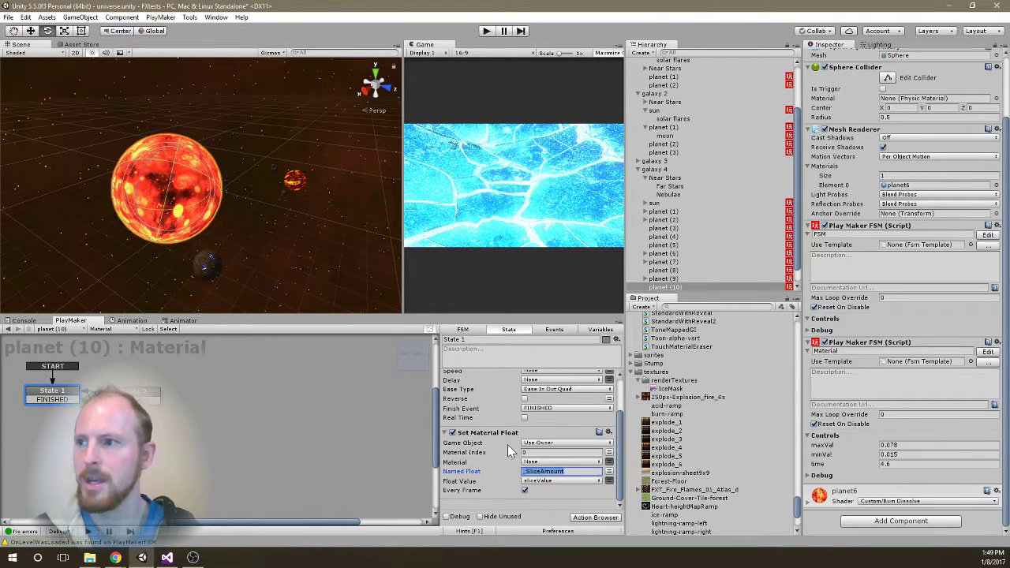
- Inspect the Material FSM's maxVal, minVal and time variables in the Variables tab
click(602, 329)
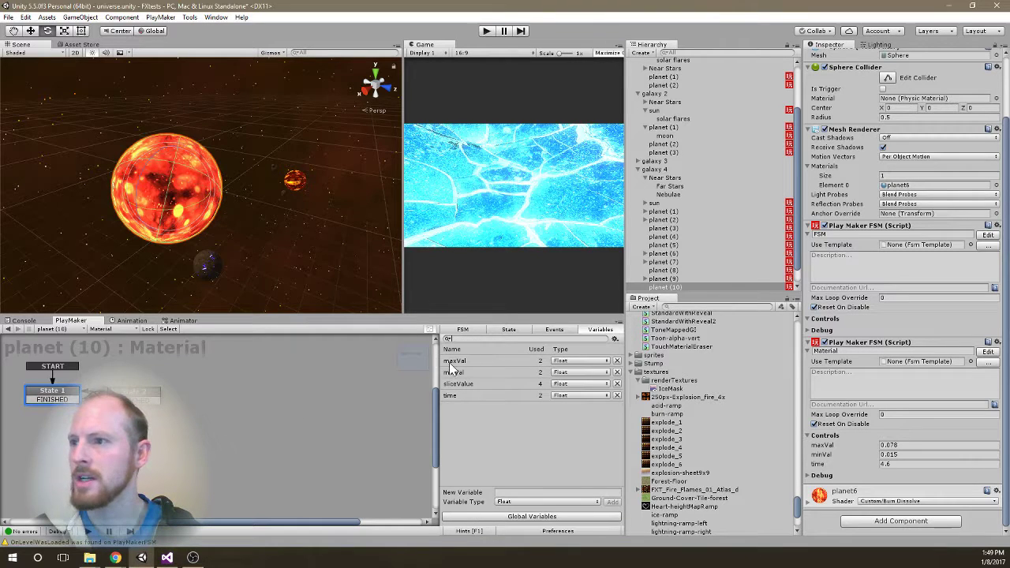
click(454, 362)
click(453, 373)
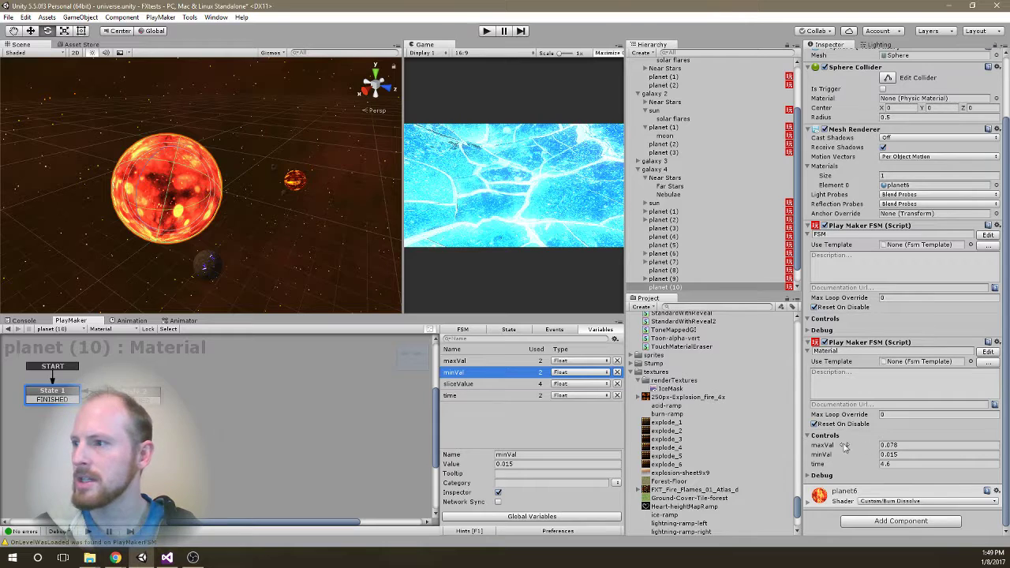
click(897, 465)
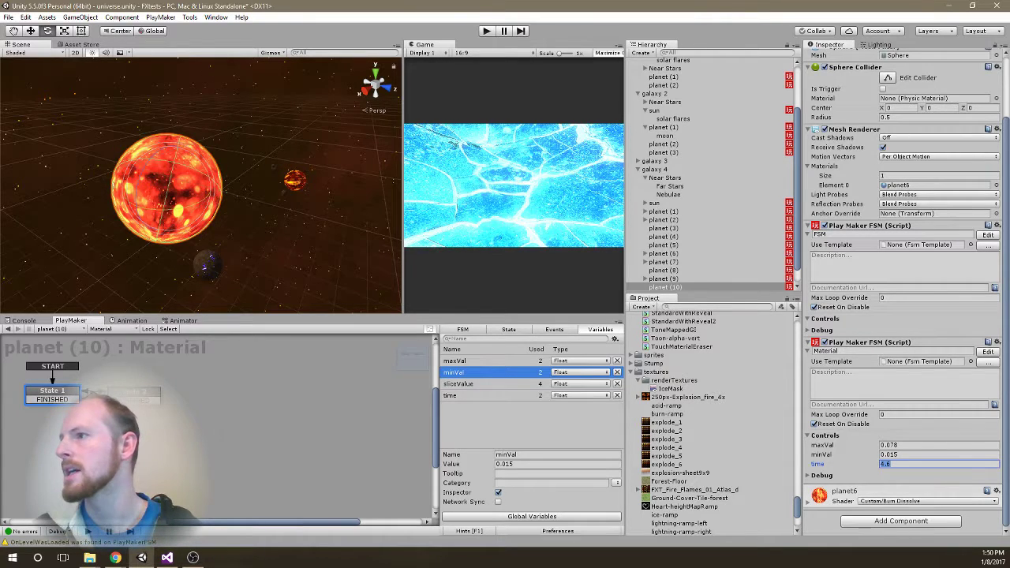
- Preview planet6's Slice Amount, then set minVal 0.008, maxVal 0.08 and time 2
click(813, 497)
scroll(890, 424, down, 4)
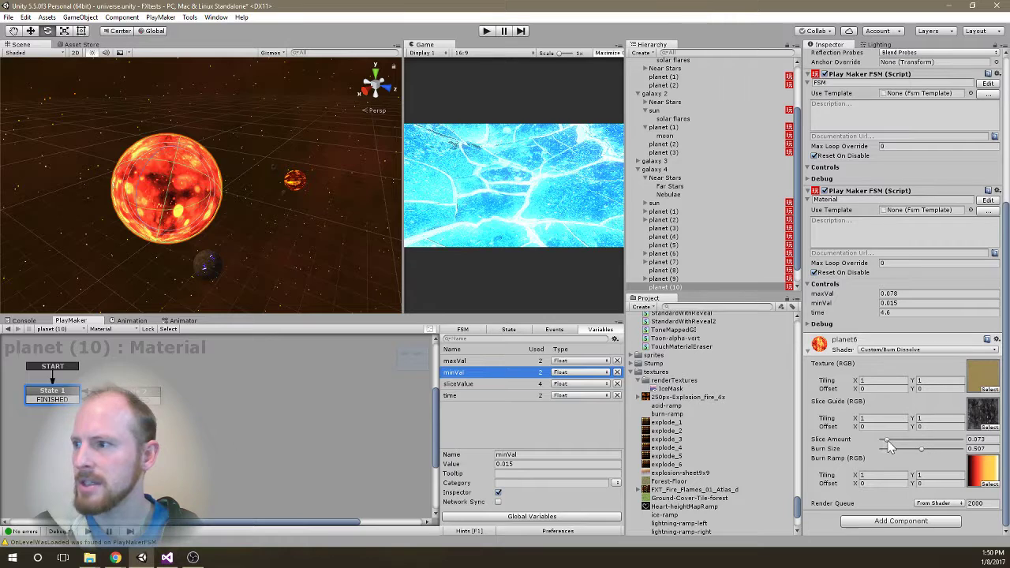
drag(887, 442, 882, 439)
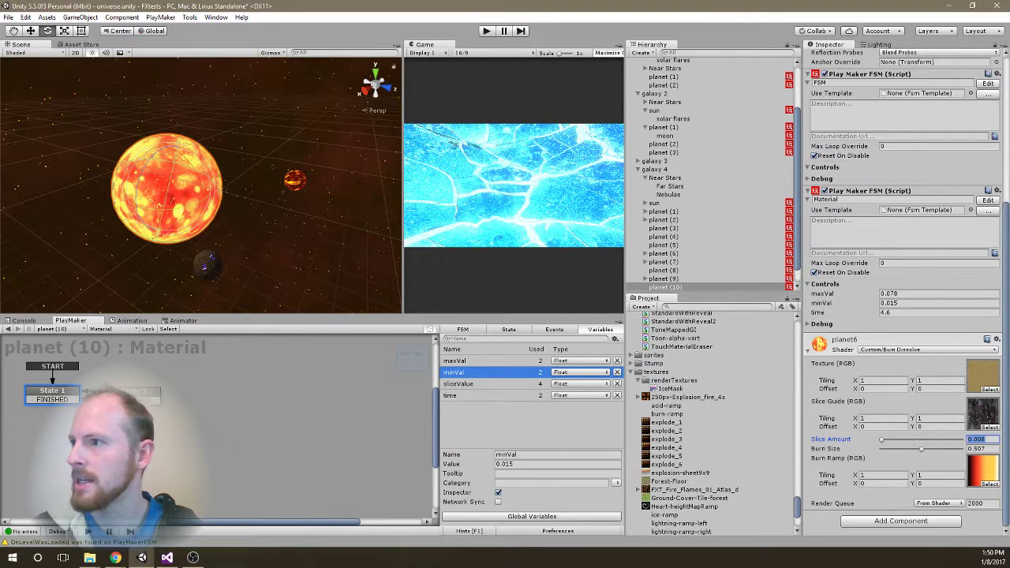
click(889, 303)
mouse_move(883, 442)
mouse_down()
mouse_move(900, 444)
mouse_move(889, 446)
mouse_up()
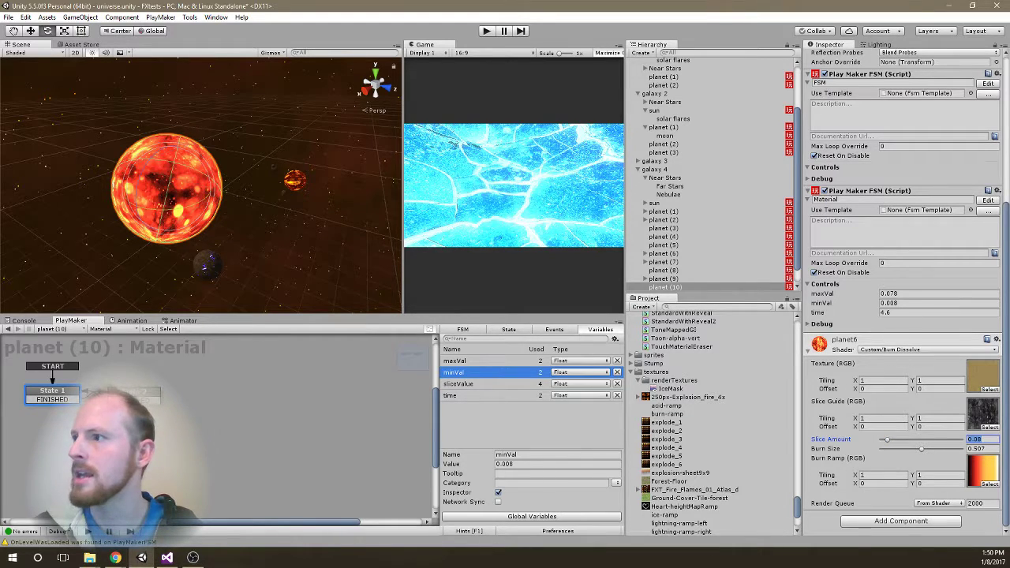
click(904, 294)
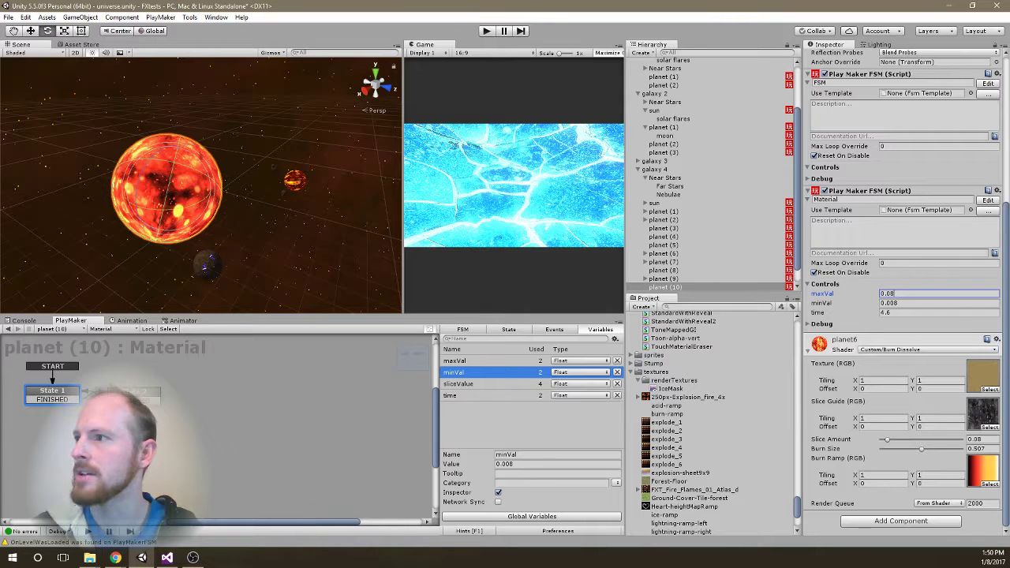
click(886, 314)
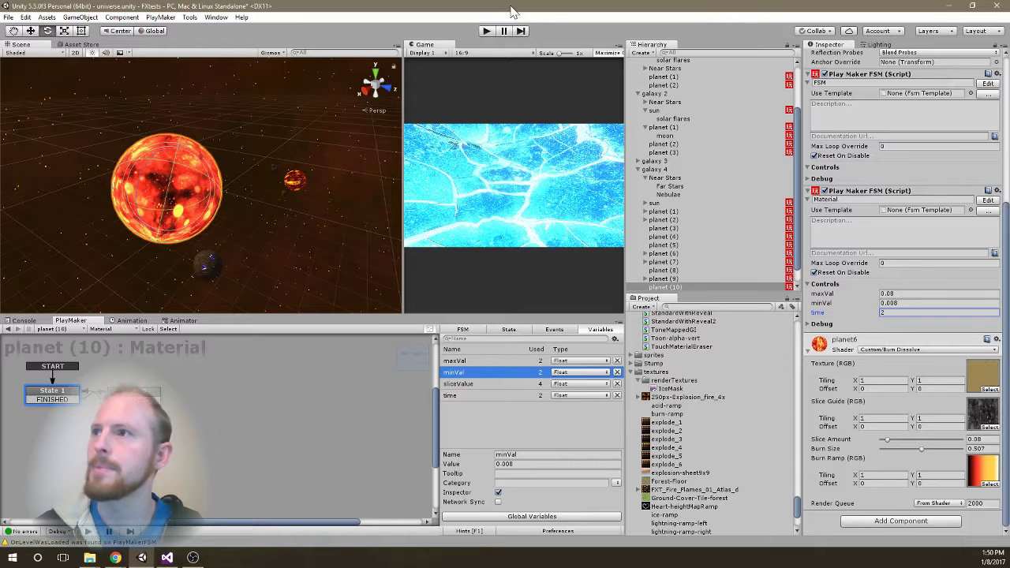
key(Return)
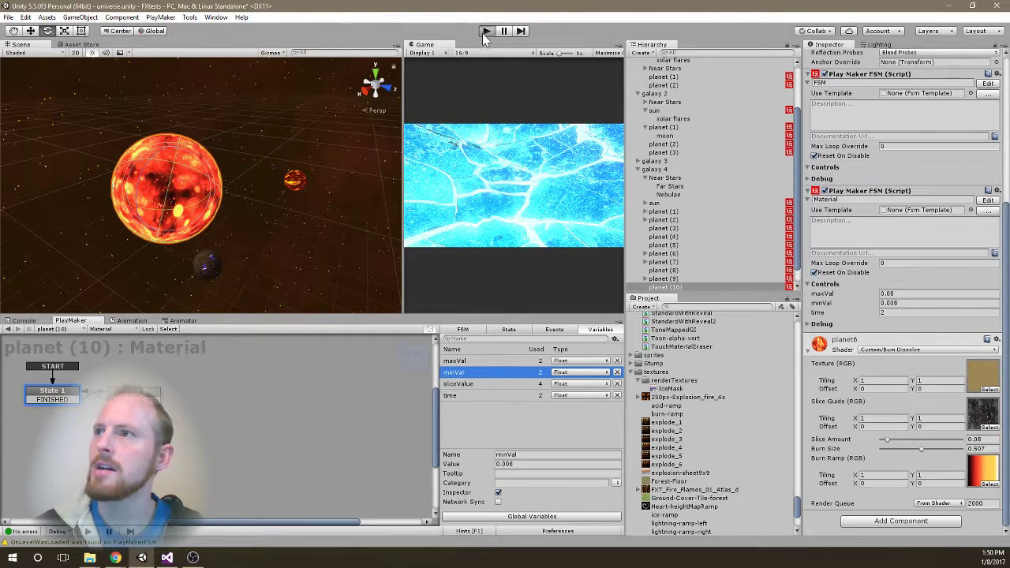
- Enter Play mode and watch planet6's Slice Amount change around 0.08 in the expanded material
click(486, 31)
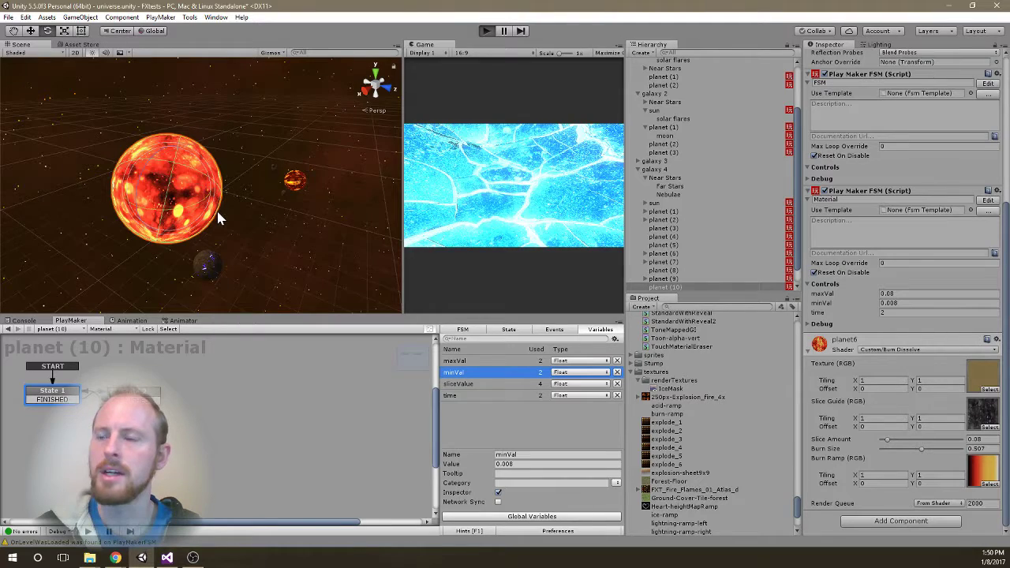
key(ctrl+p)
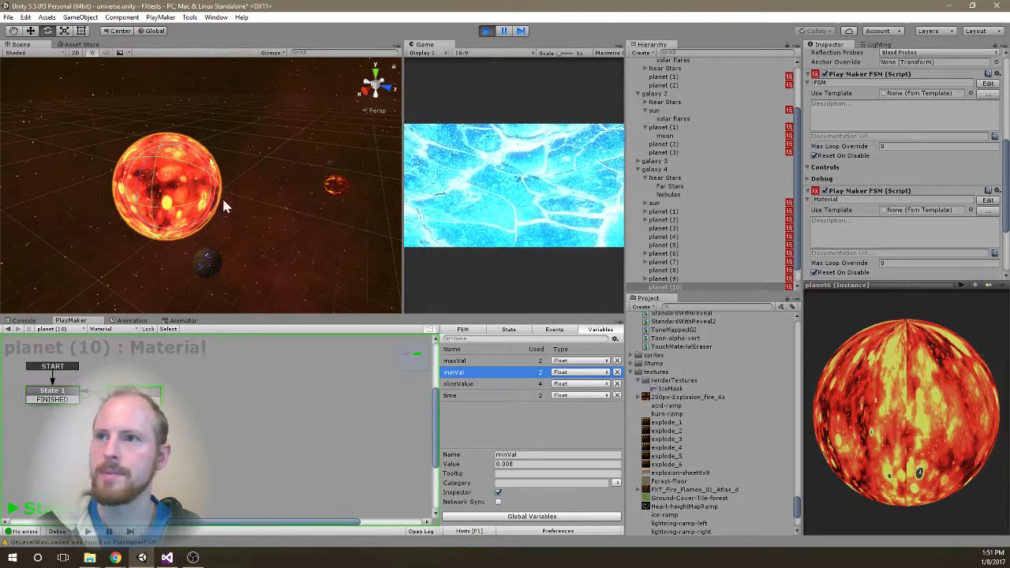
drag(924, 285, 932, 436)
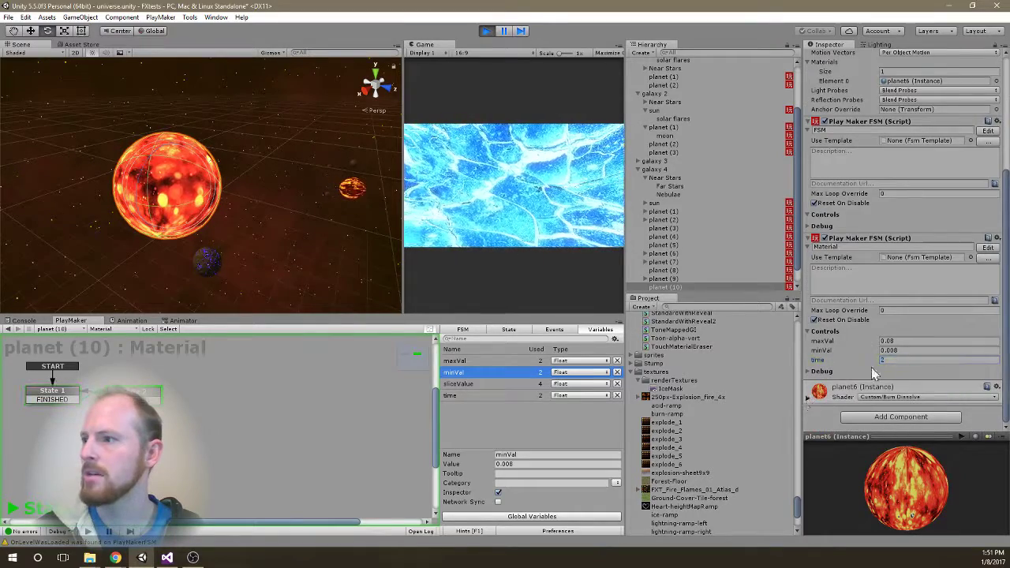
click(884, 387)
scroll(904, 377, down, 3)
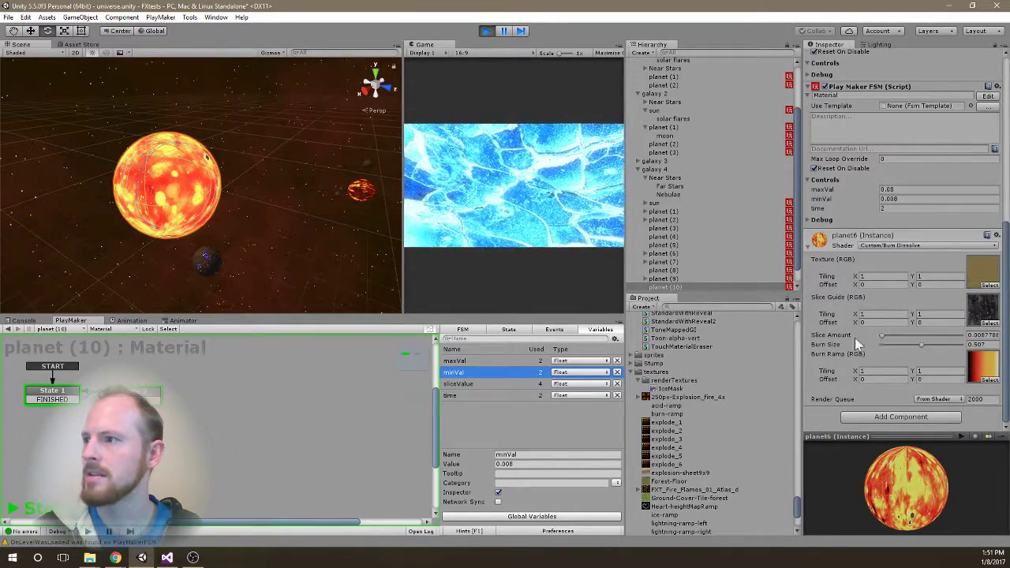
click(888, 338)
drag(896, 343, 885, 337)
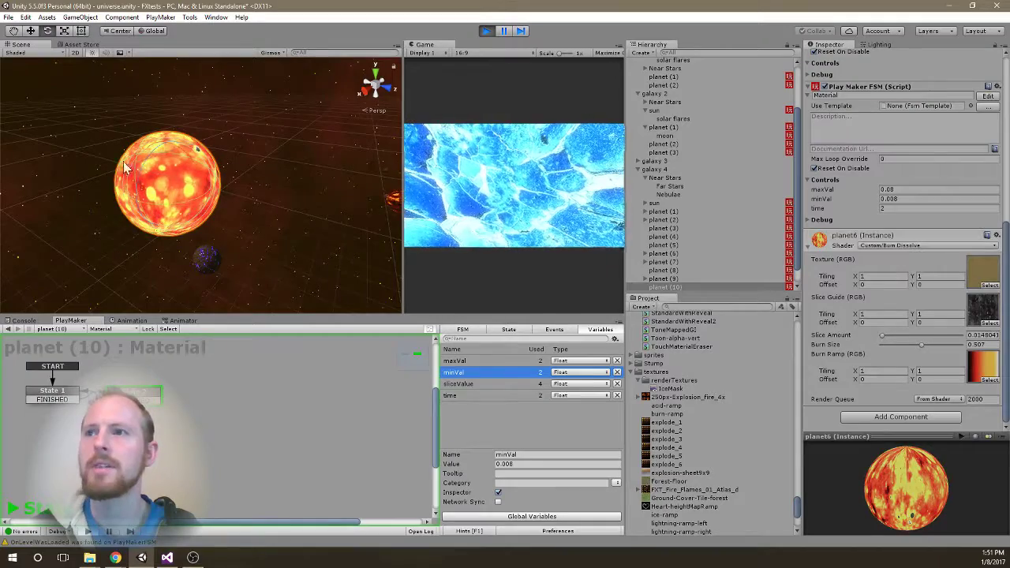
- Deselect planet (10) and orbit the Scene view around the planets
scroll(119, 202, down, 10)
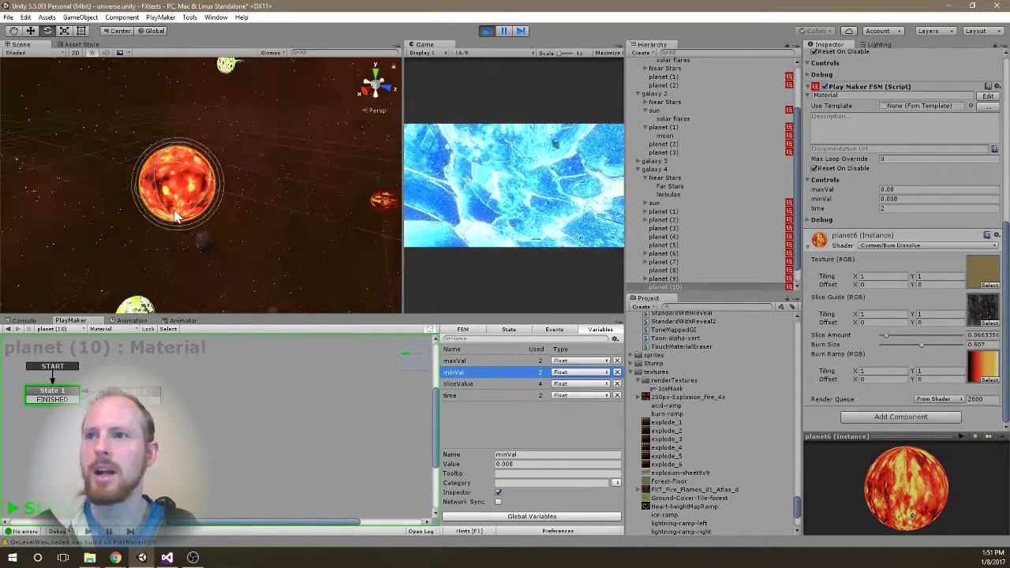
scroll(183, 221, down, 6)
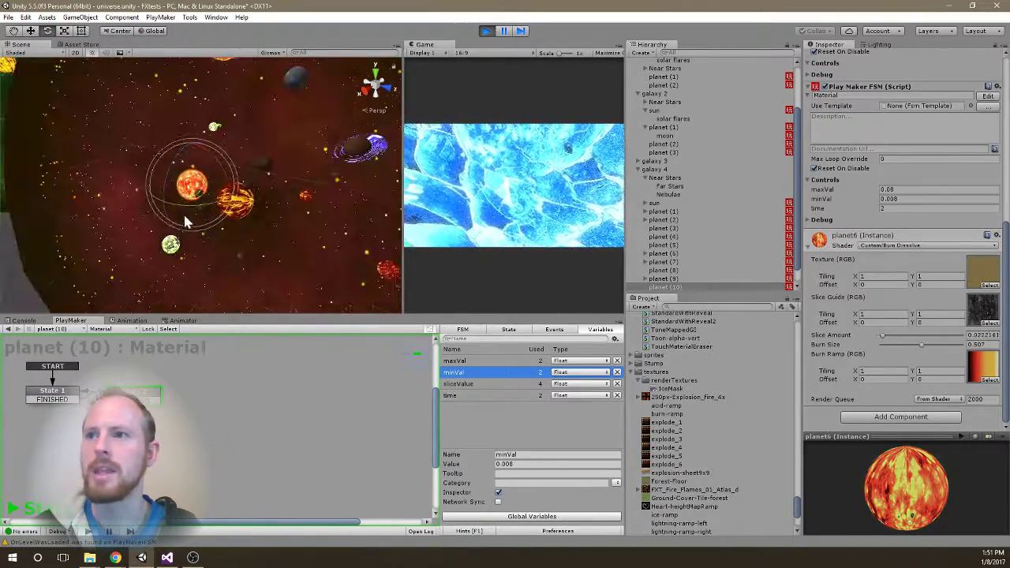
click(174, 223)
alt+drag(174, 222, 219, 219)
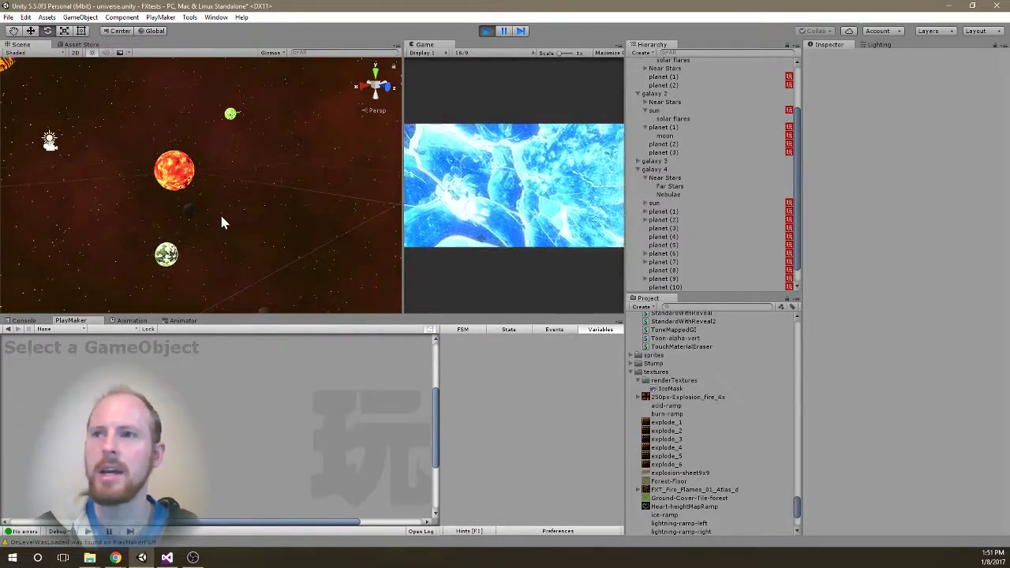
- Orbit, pan and zoom the Scene view across the orange planet and galaxy spheres
alt+drag(148, 210, 202, 211)
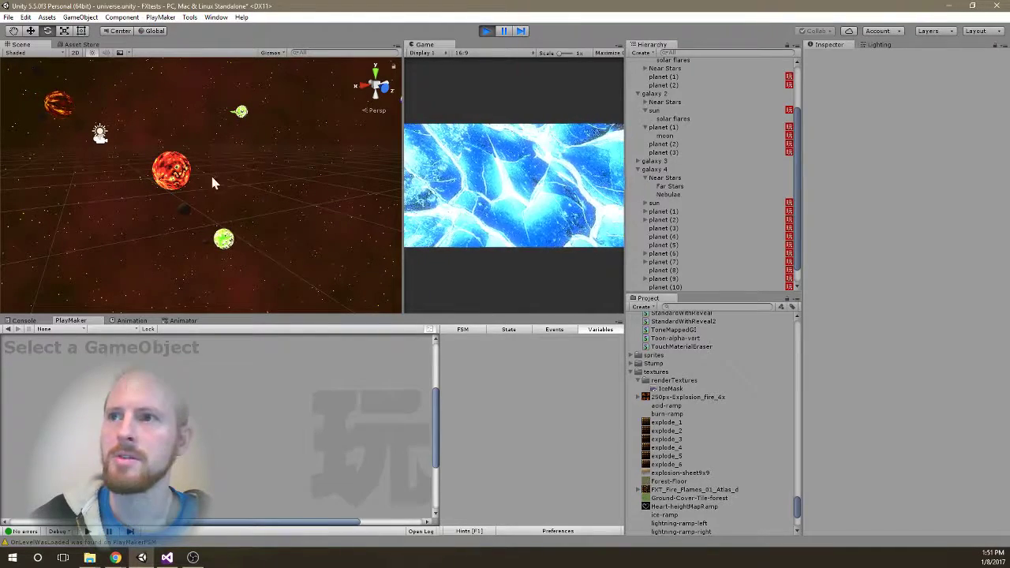
scroll(253, 205, down, 5)
right_drag(256, 202, 273, 190)
drag(274, 191, 224, 210)
scroll(141, 202, up, 3)
scroll(258, 216, up, 5)
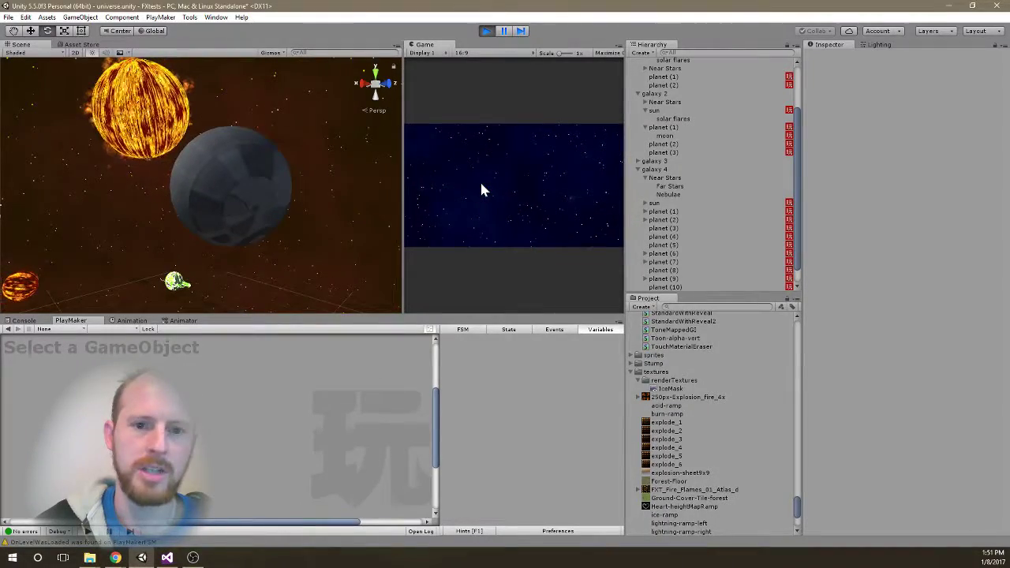
scroll(152, 198, down, 2)
scroll(153, 199, down, 8)
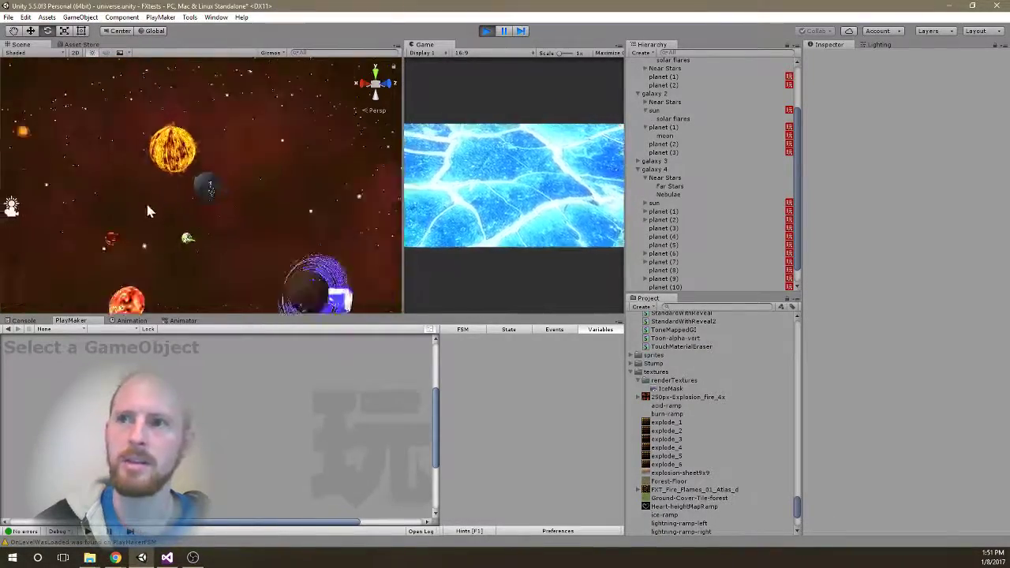
middle_drag(204, 196, 210, 220)
scroll(237, 226, up, 2)
scroll(253, 211, up, 2)
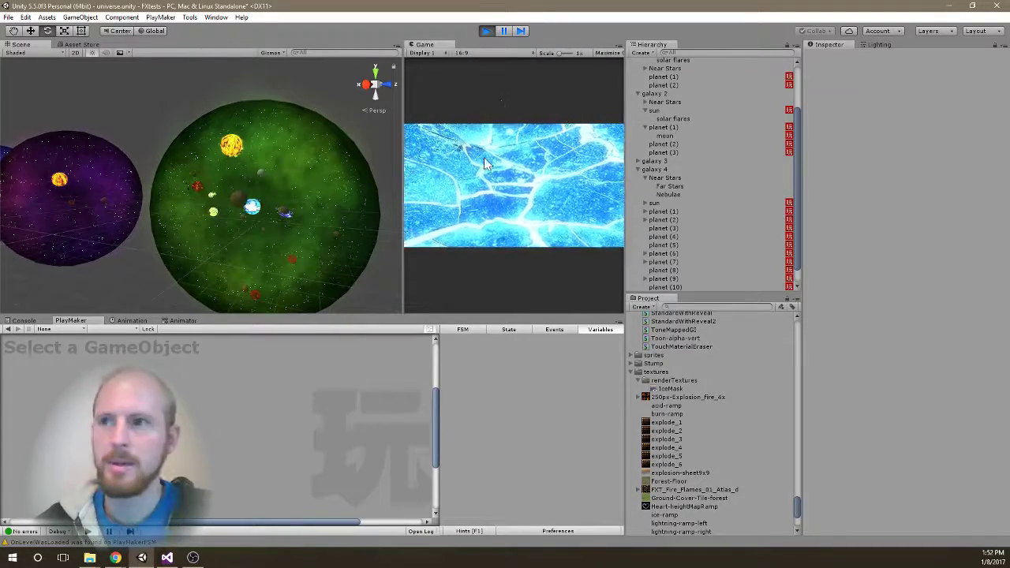
scroll(285, 225, up, 2)
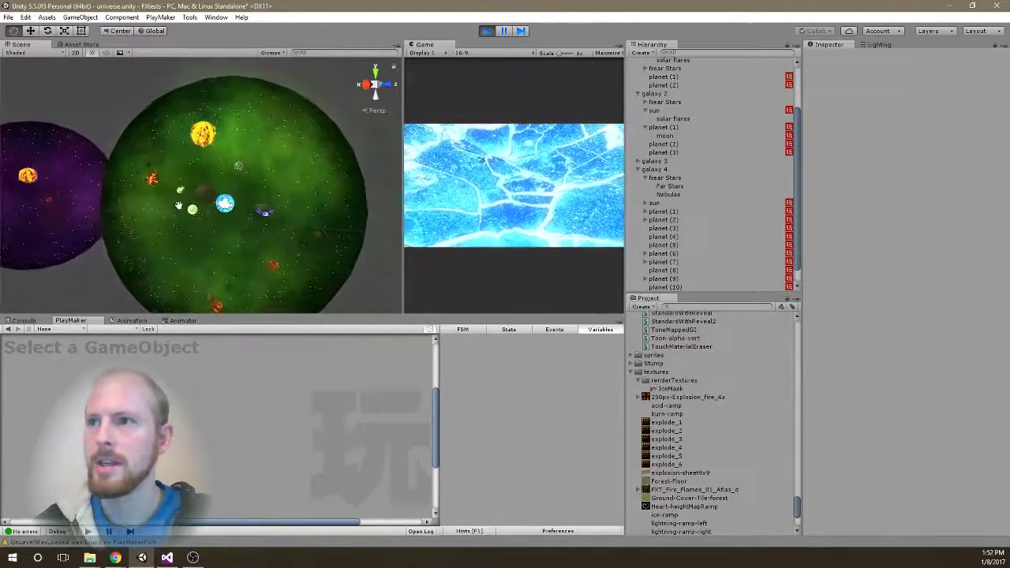
- Select and frame the Main Camera, rotate the game camera, then stop Play mode
click(225, 206)
key(f)
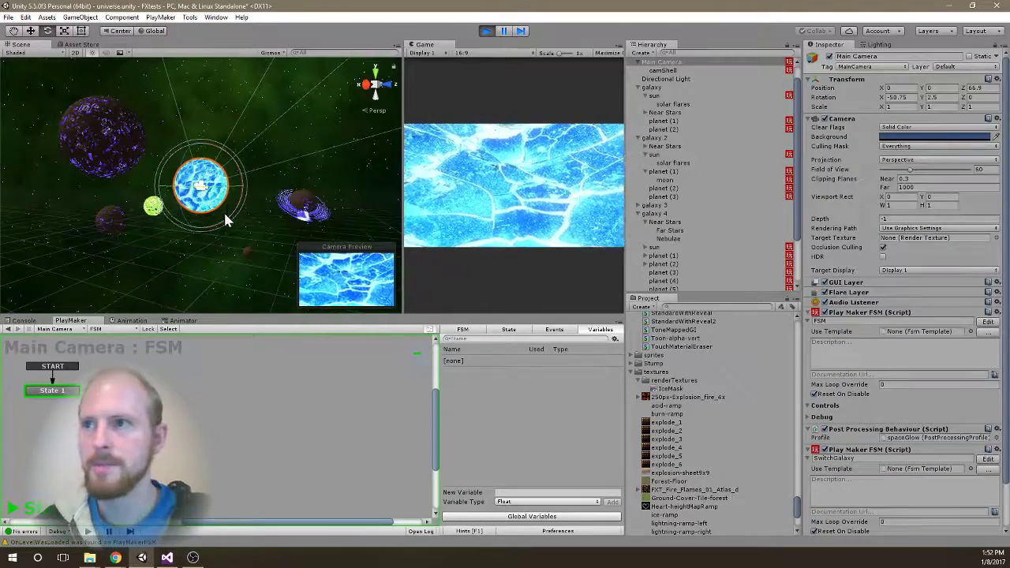
click(500, 177)
click(485, 30)
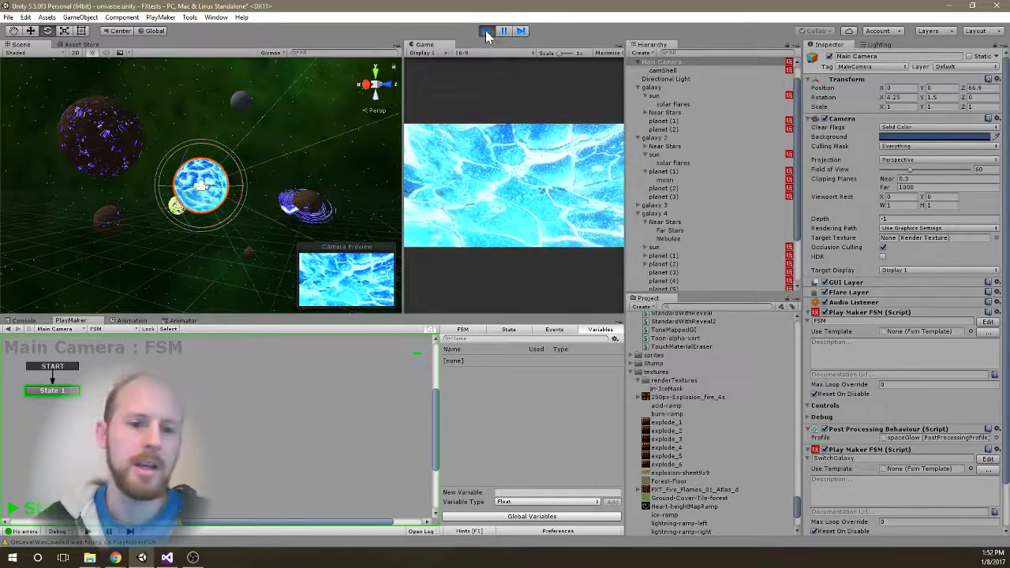